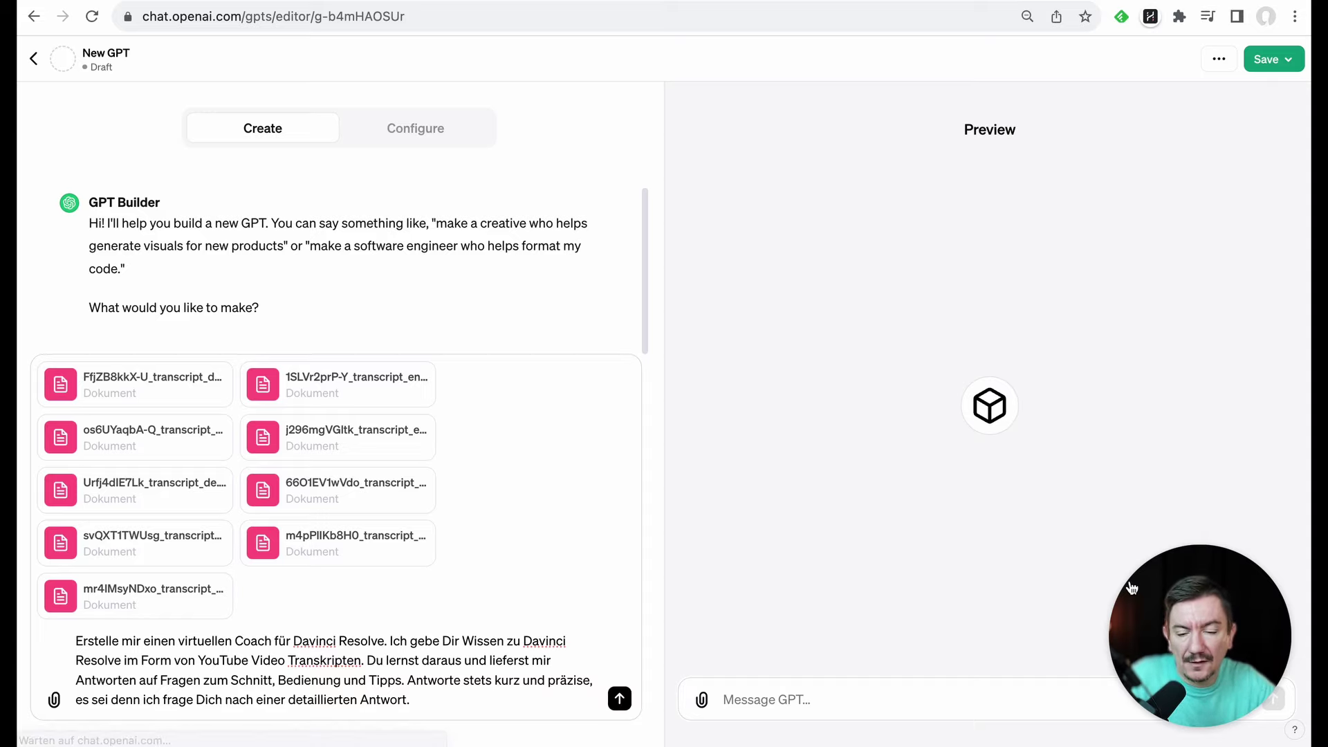
Submit the virtual Davinci Resolve coach prompt with its transcript files to GPT Builder and accept the proposed name and profile picture with "yes"
left_click(619, 699)
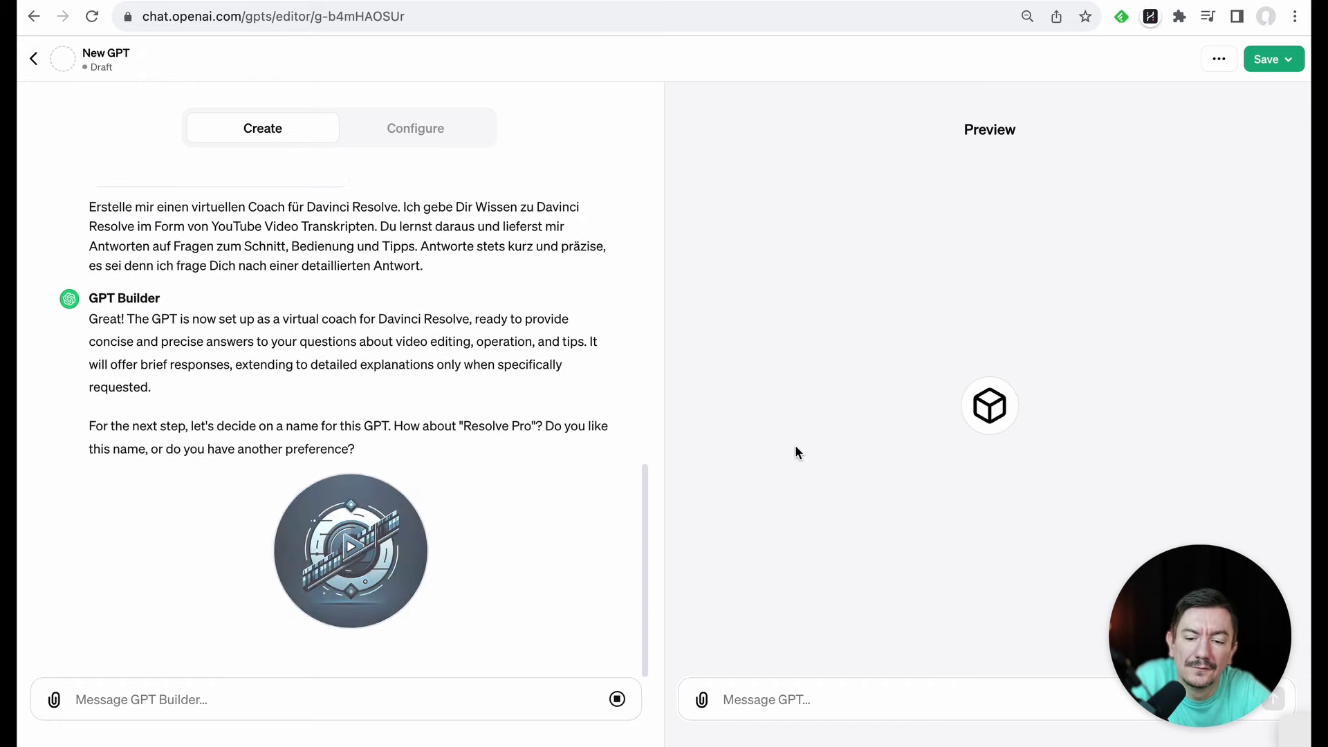
left_click(246, 702)
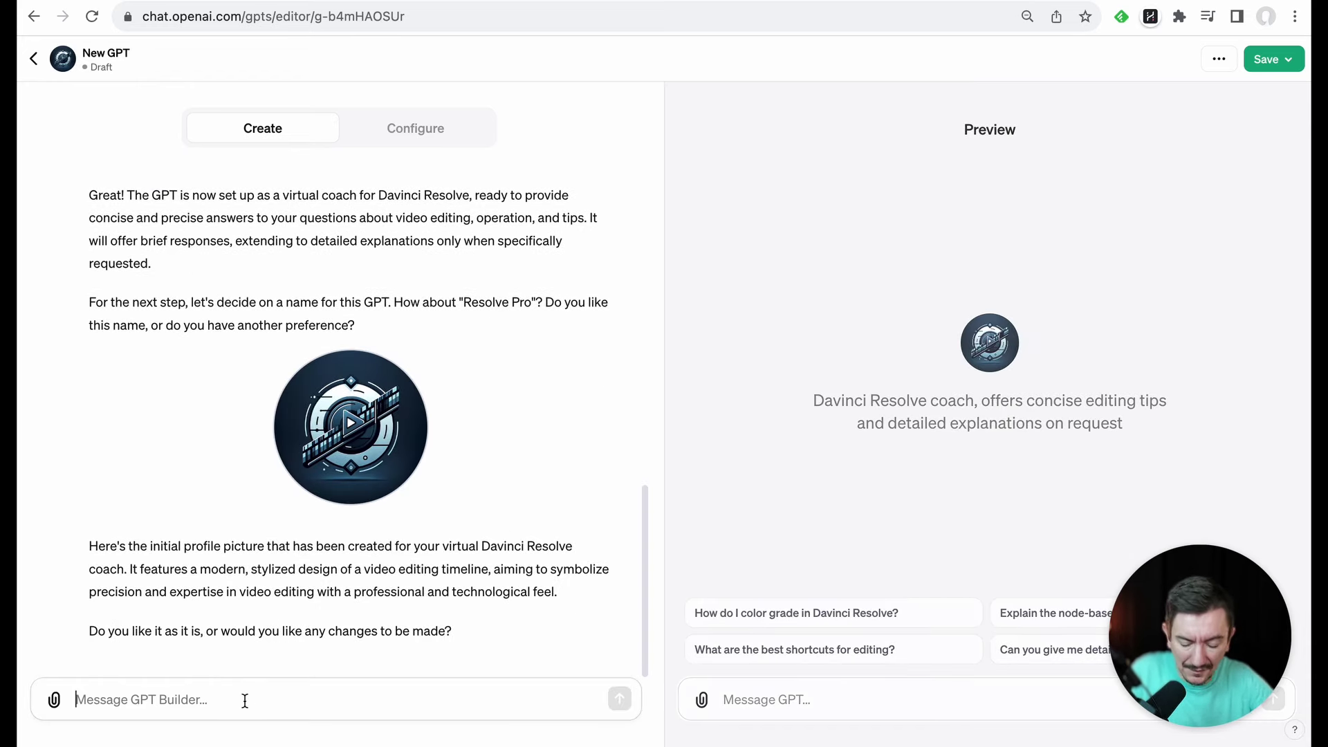
type("yes")
key("Return")
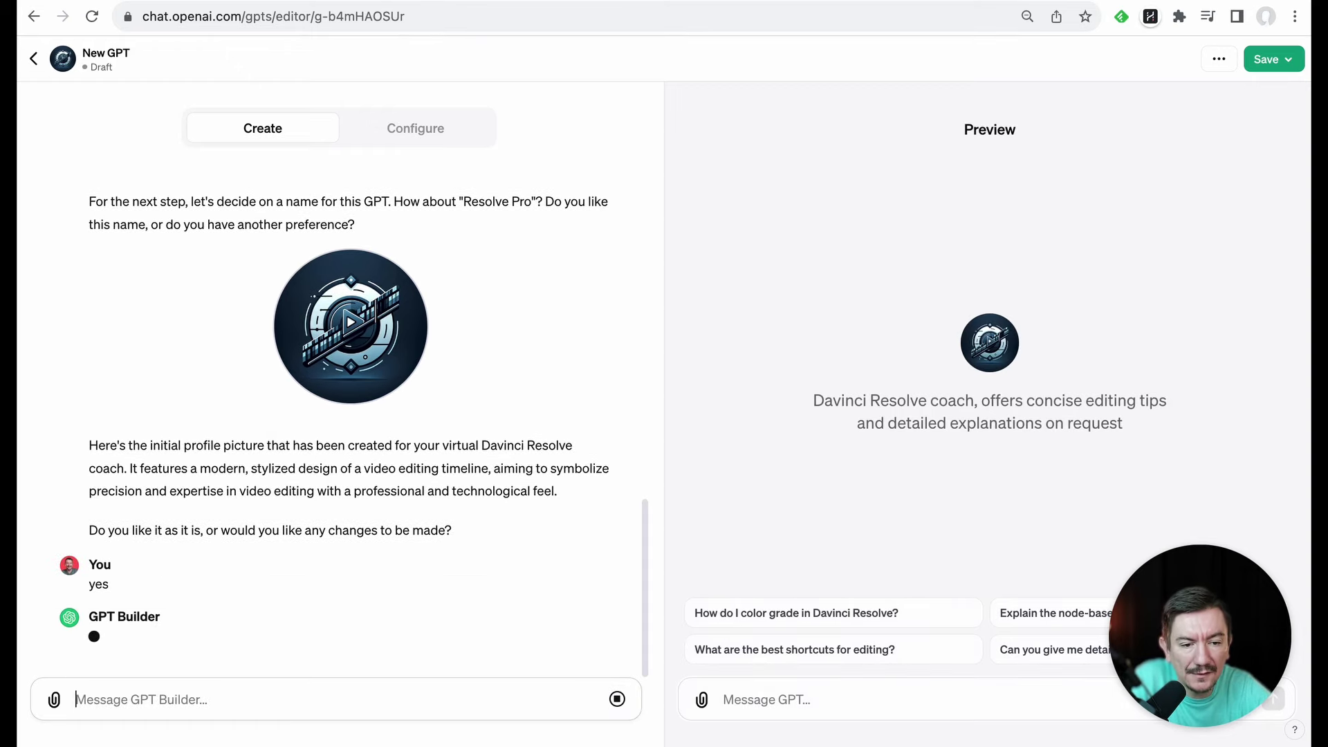
Instruct GPT Builder with "Antworte immer auf deutsch" and "Interagiere auch hier immer auf deutsch"
scroll(239, 566, "up", 6)
scroll(241, 564, "up", 2)
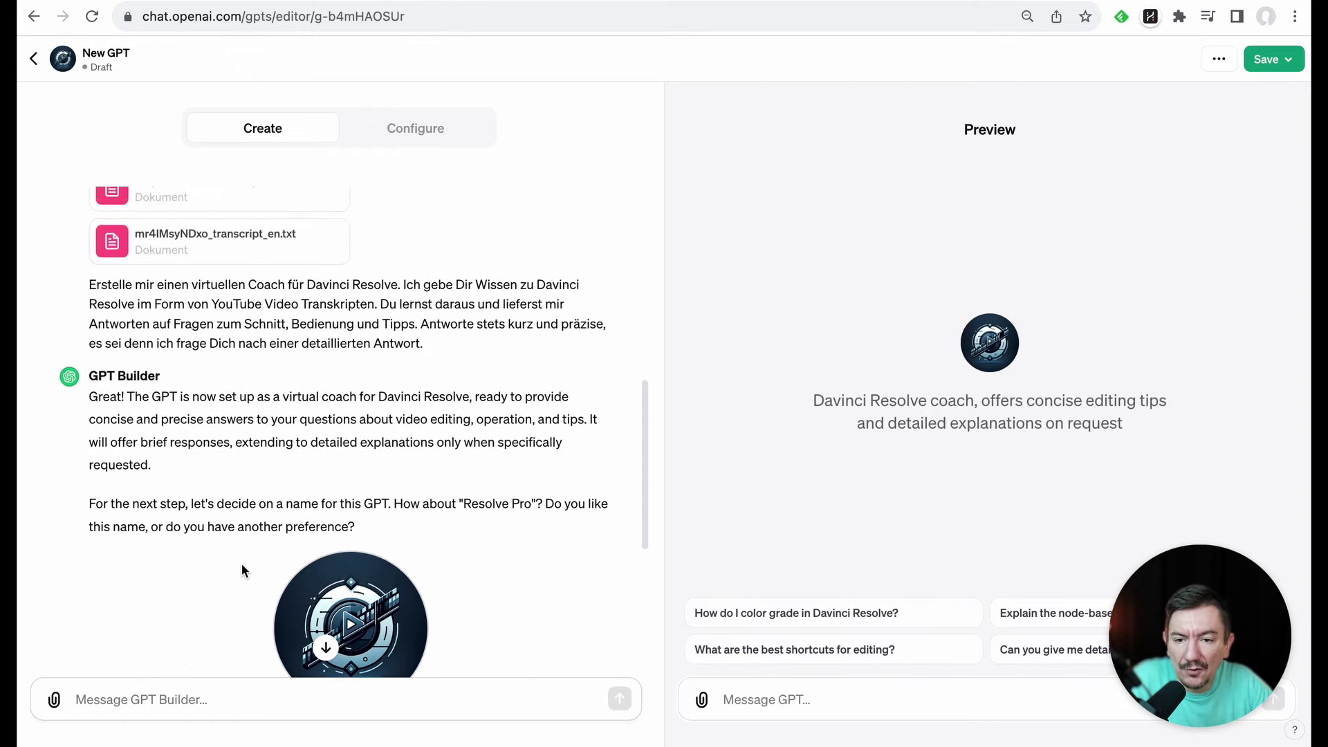
scroll(242, 563, "down", 6)
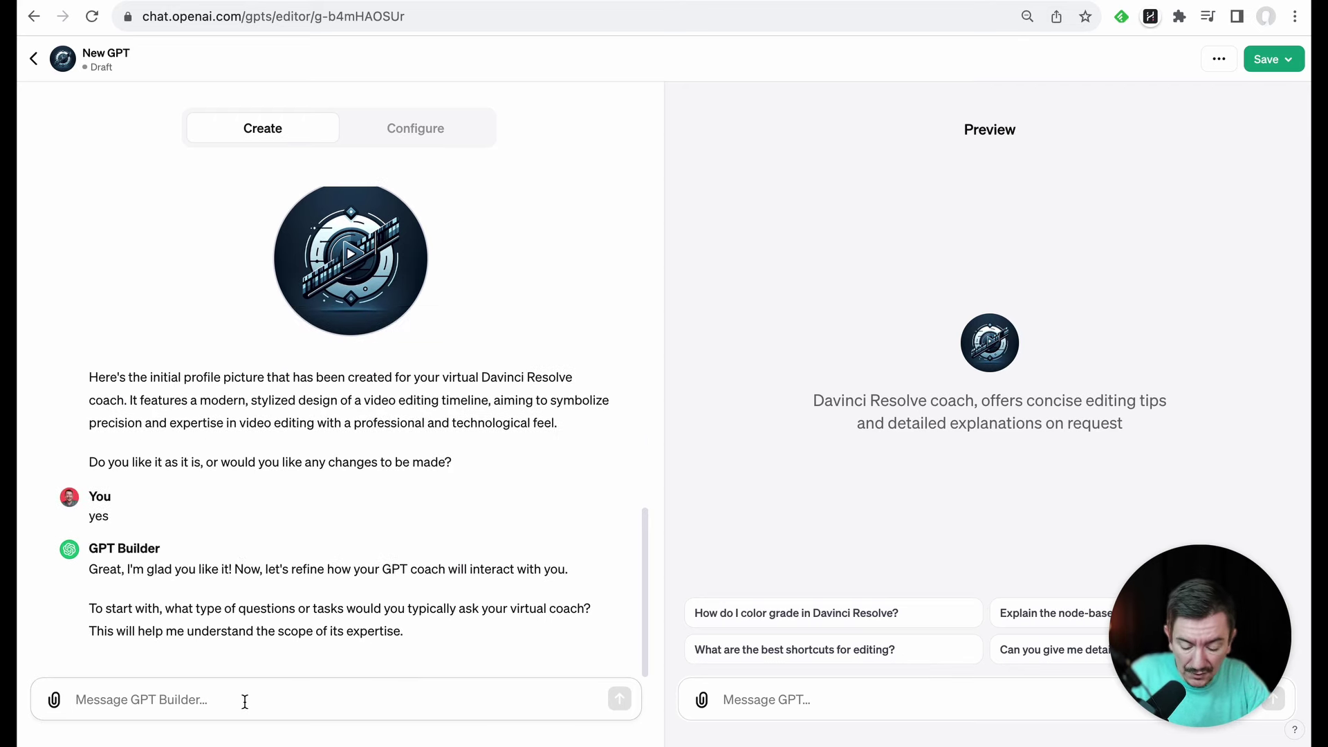
type("Antworte immer auf deutsch")
key("Return")
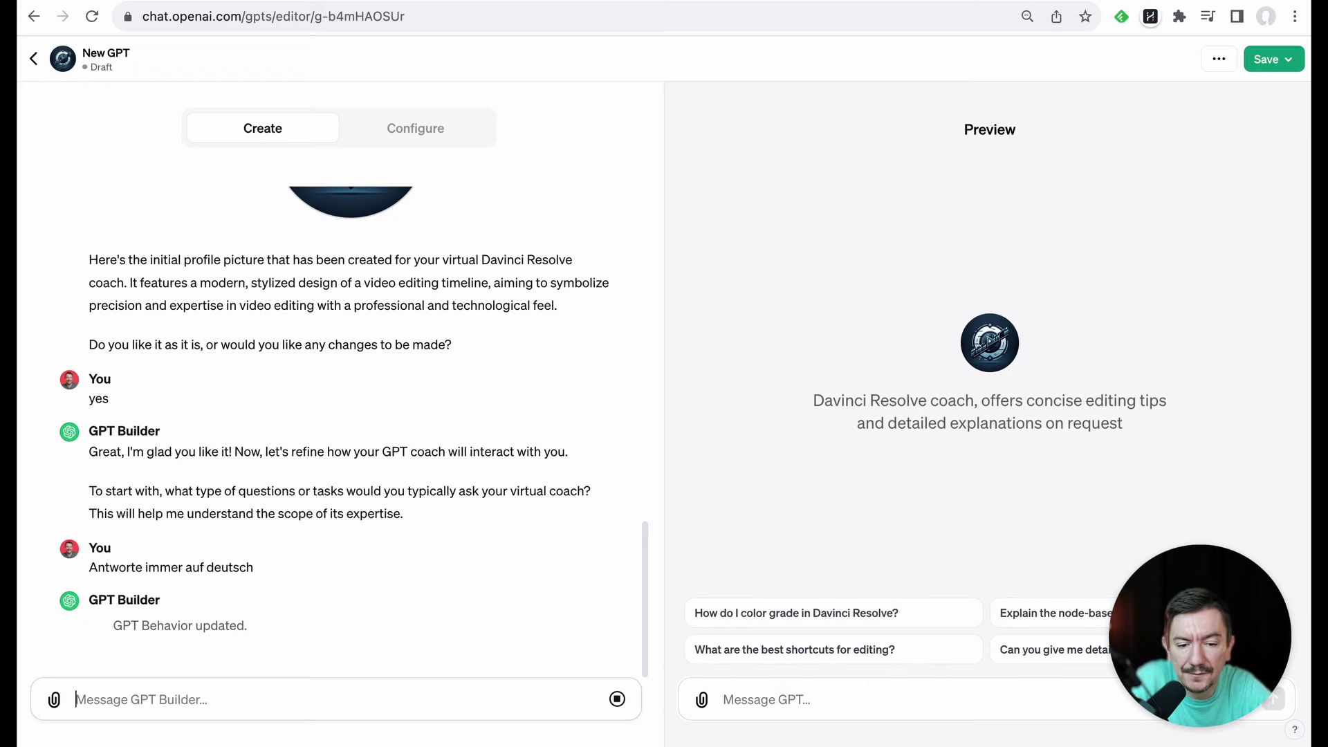
type("Interagiere auch hier immer auf deutsch")
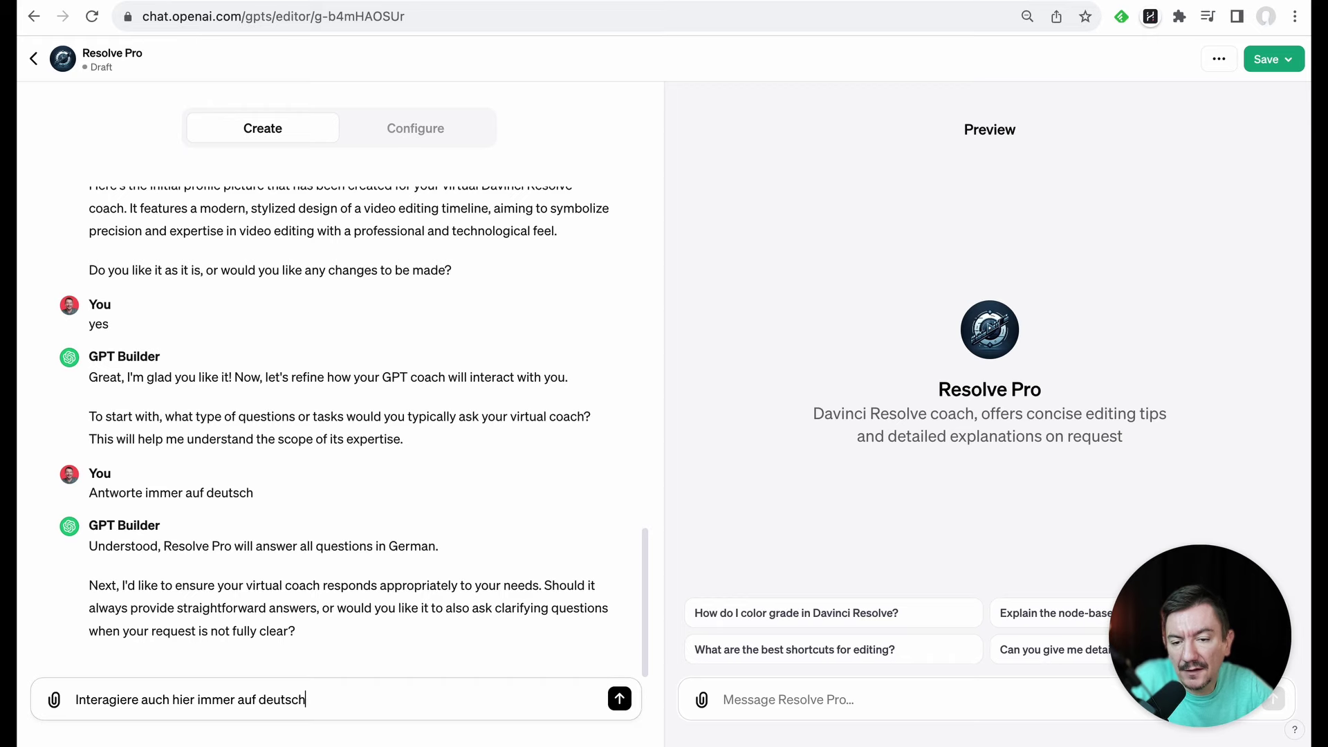
key("Return")
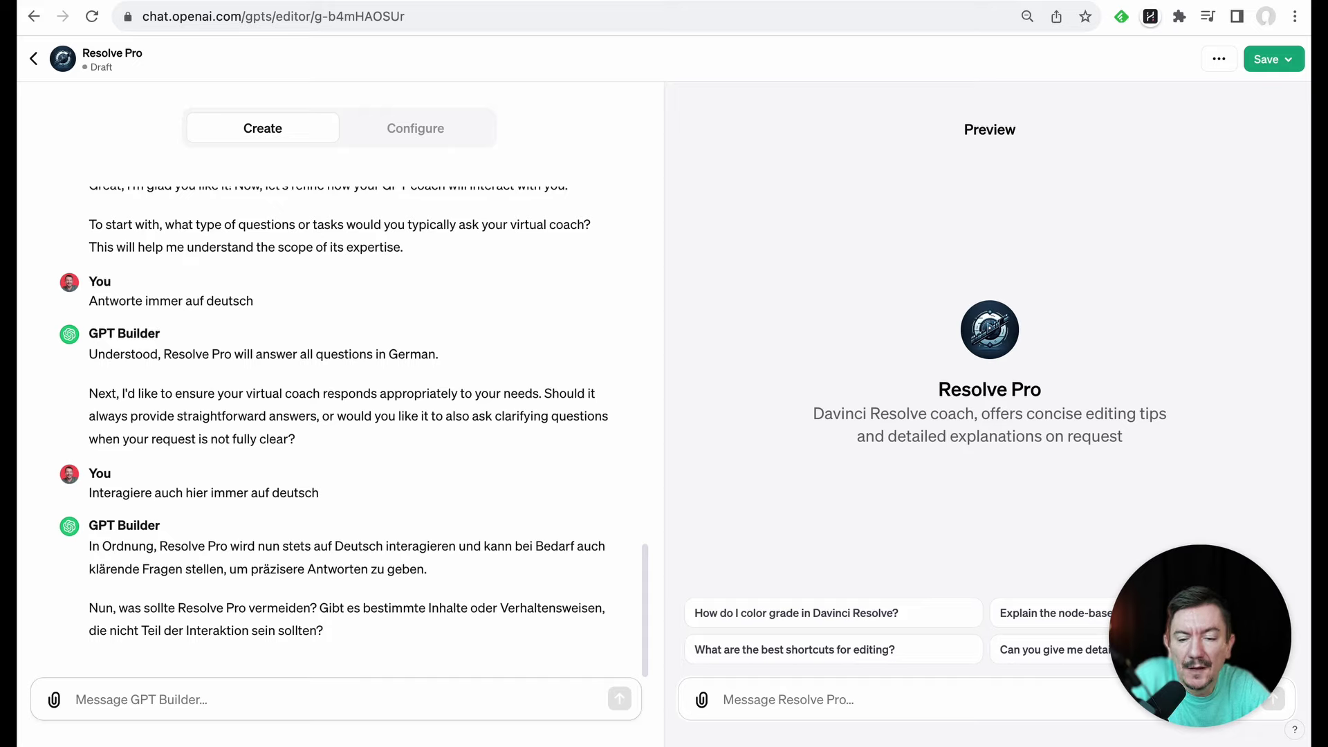
Save the Resolve Pro GPT, publishing it to "Only me"
left_click(1266, 68)
left_click(1131, 124)
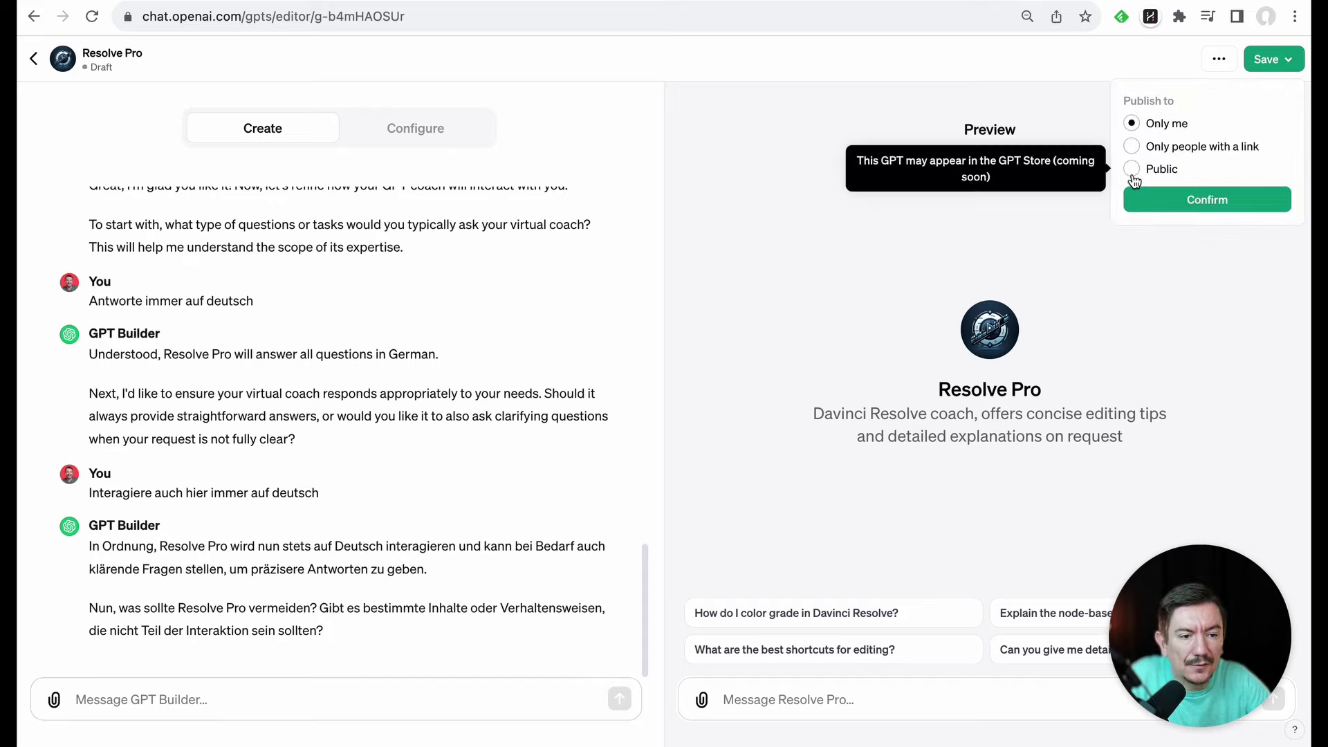
left_click(1207, 200)
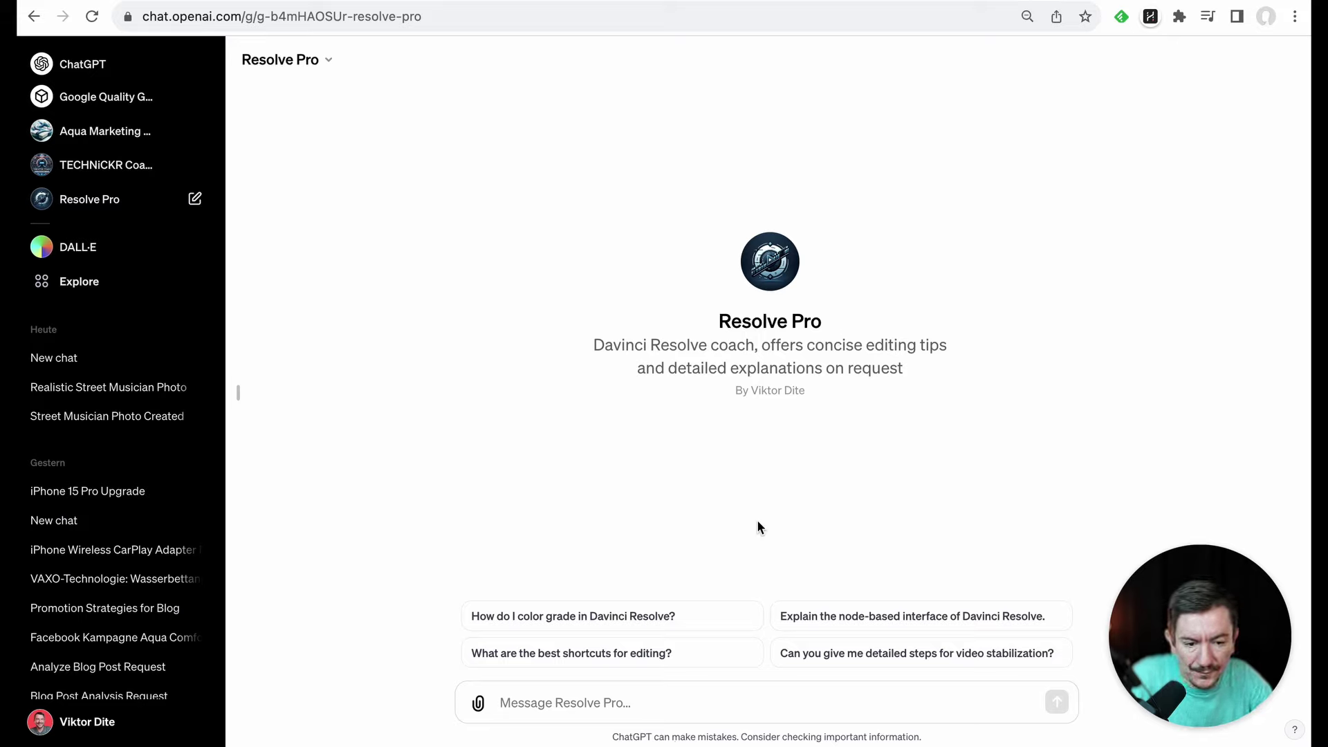
Ask Resolve Pro "Wie kann ich Musik an meine Stimme anpassen, sodass die Musik automatisch leiser wird, wenn ich spreche?" and read through its answer
left_click(613, 705)
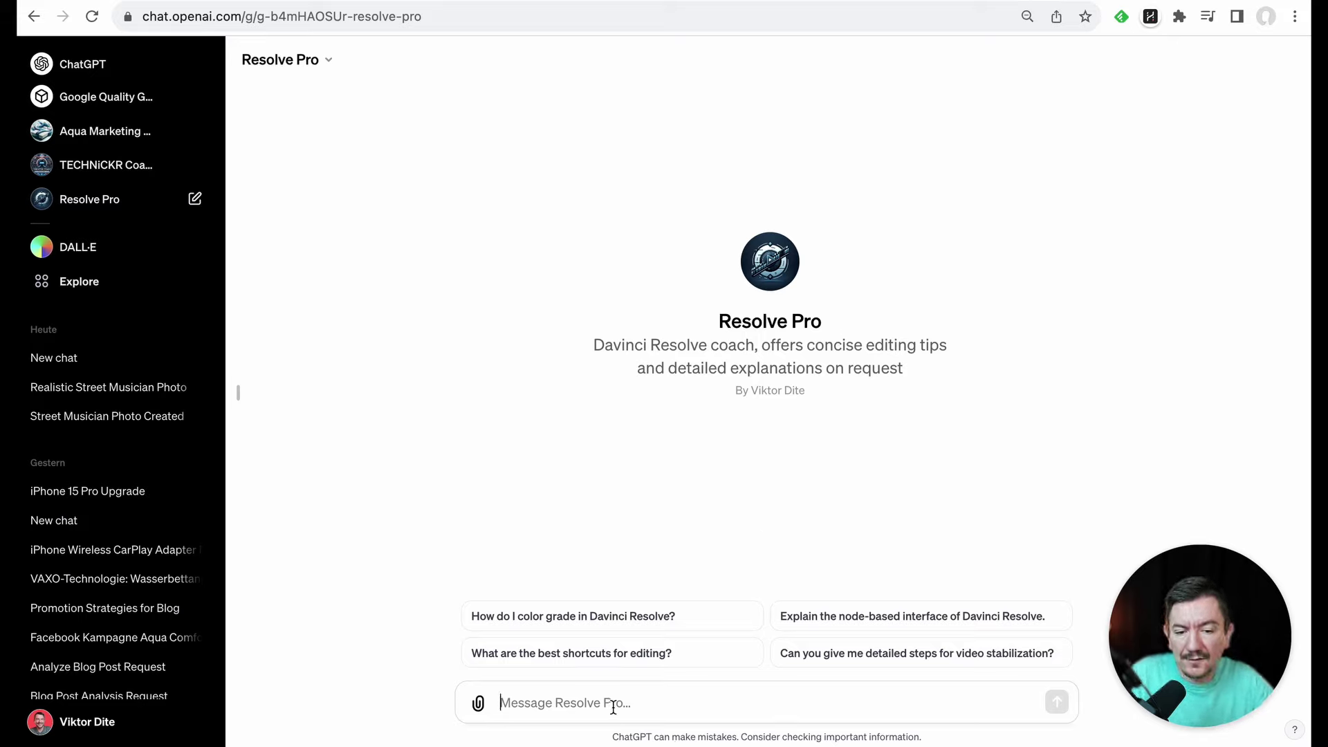
type("Wie kann ich Musik an meine Stimme anpassen, sodass die Musik automatisch leiser wird, wenn ich spreche?")
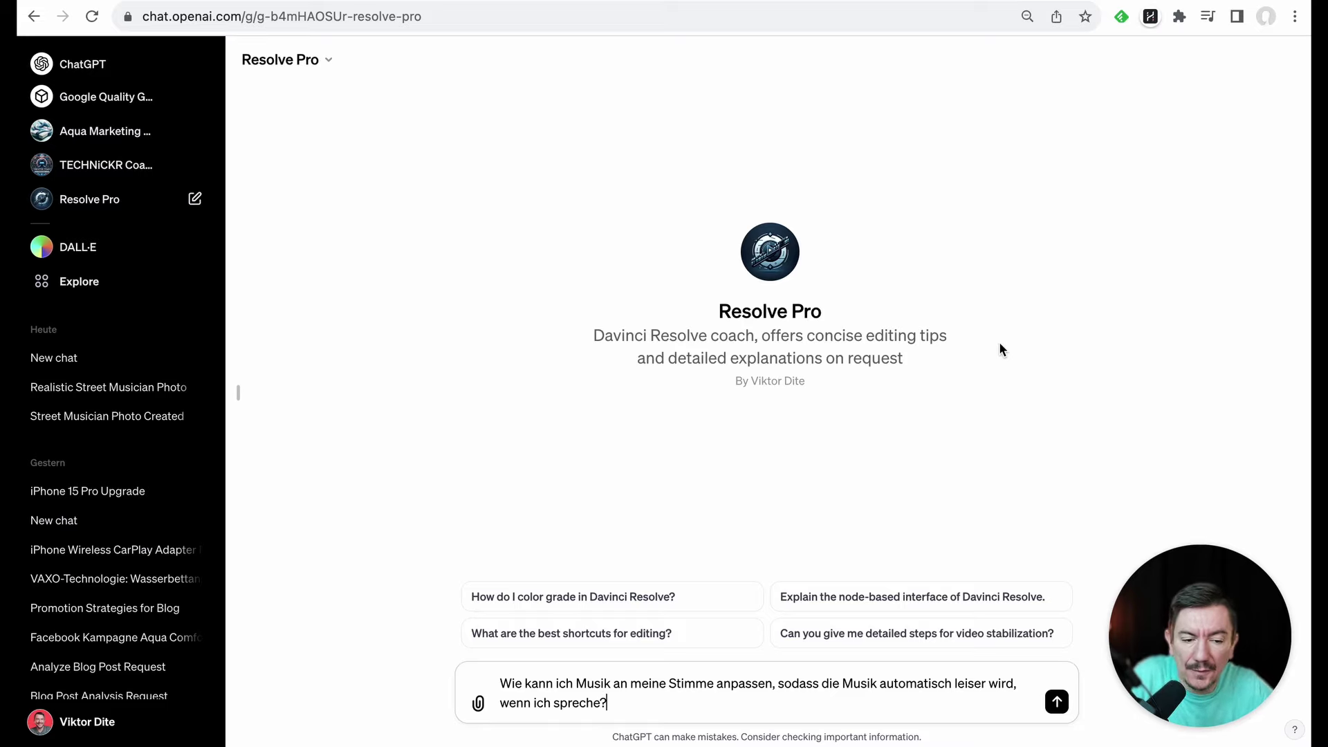
key("Return")
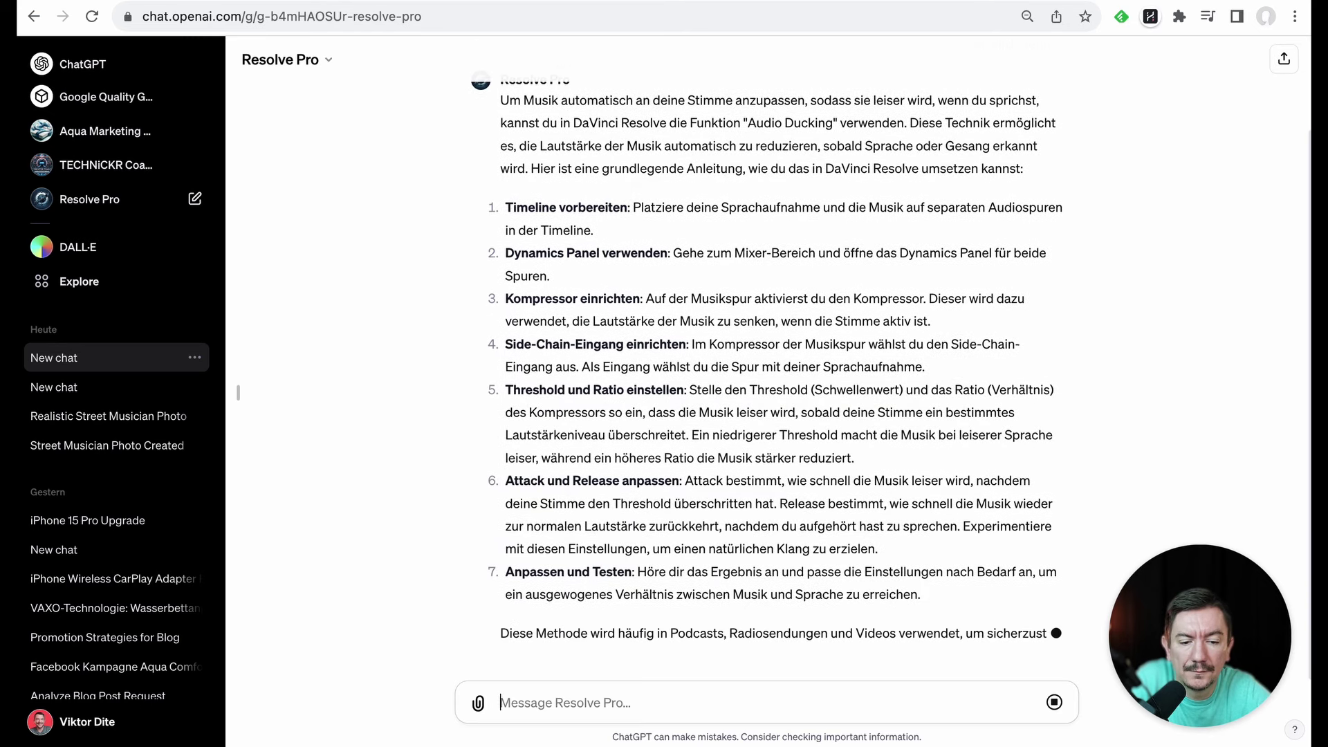
scroll(1207, 288, "down", 1)
scroll(1208, 294, "down", 1)
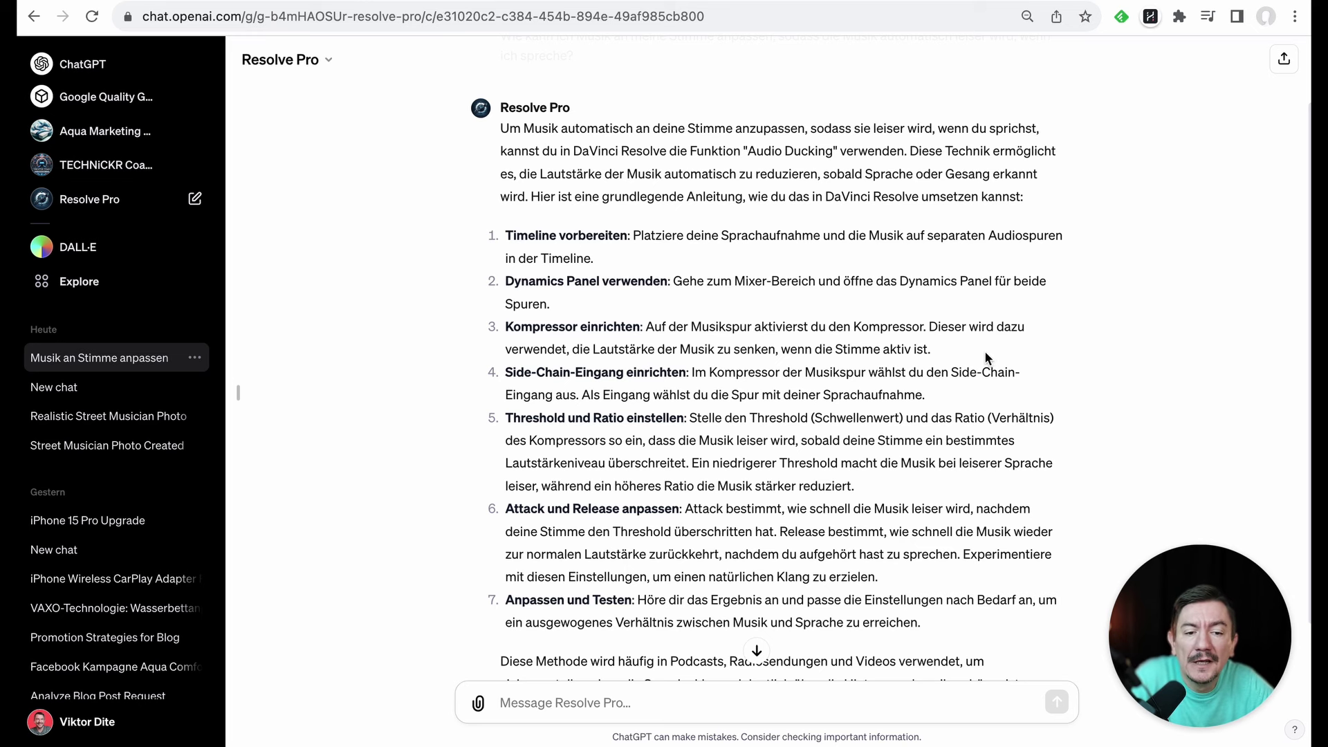
scroll(989, 351, "up", 1)
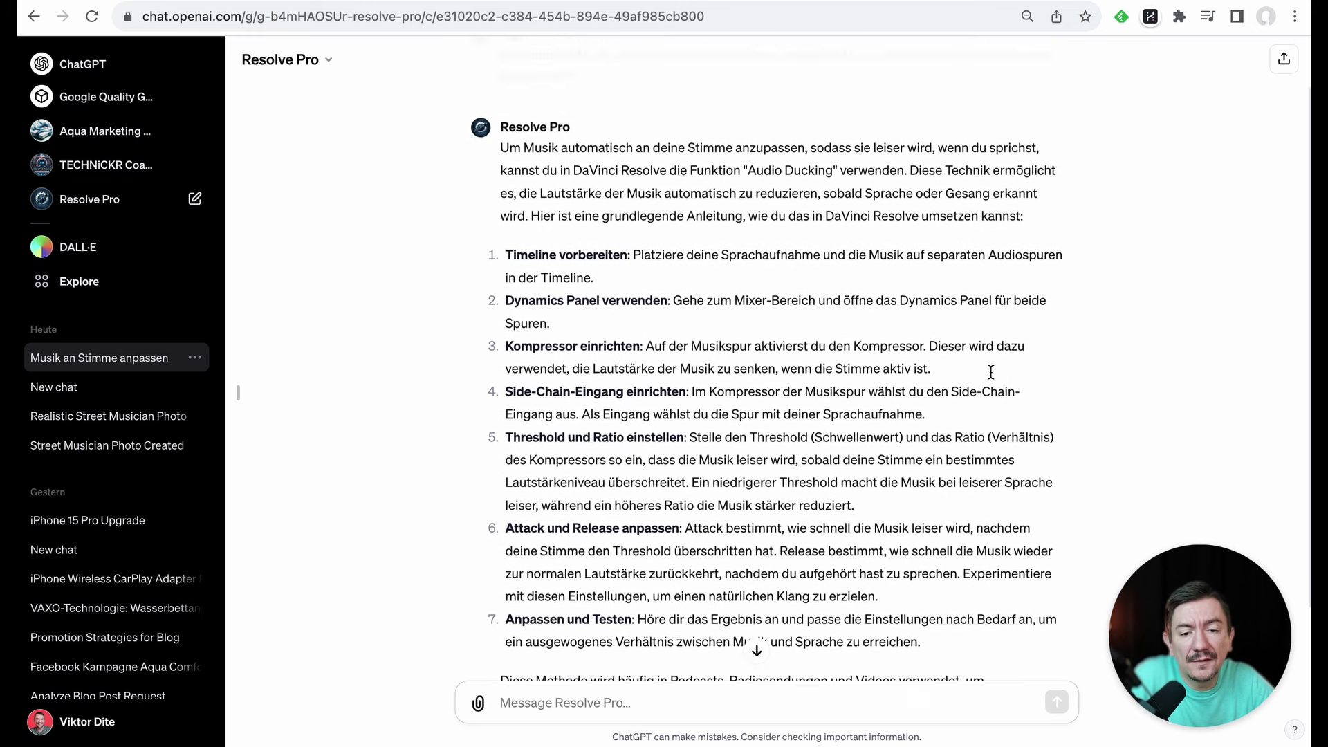
scroll(990, 371, "up", 2)
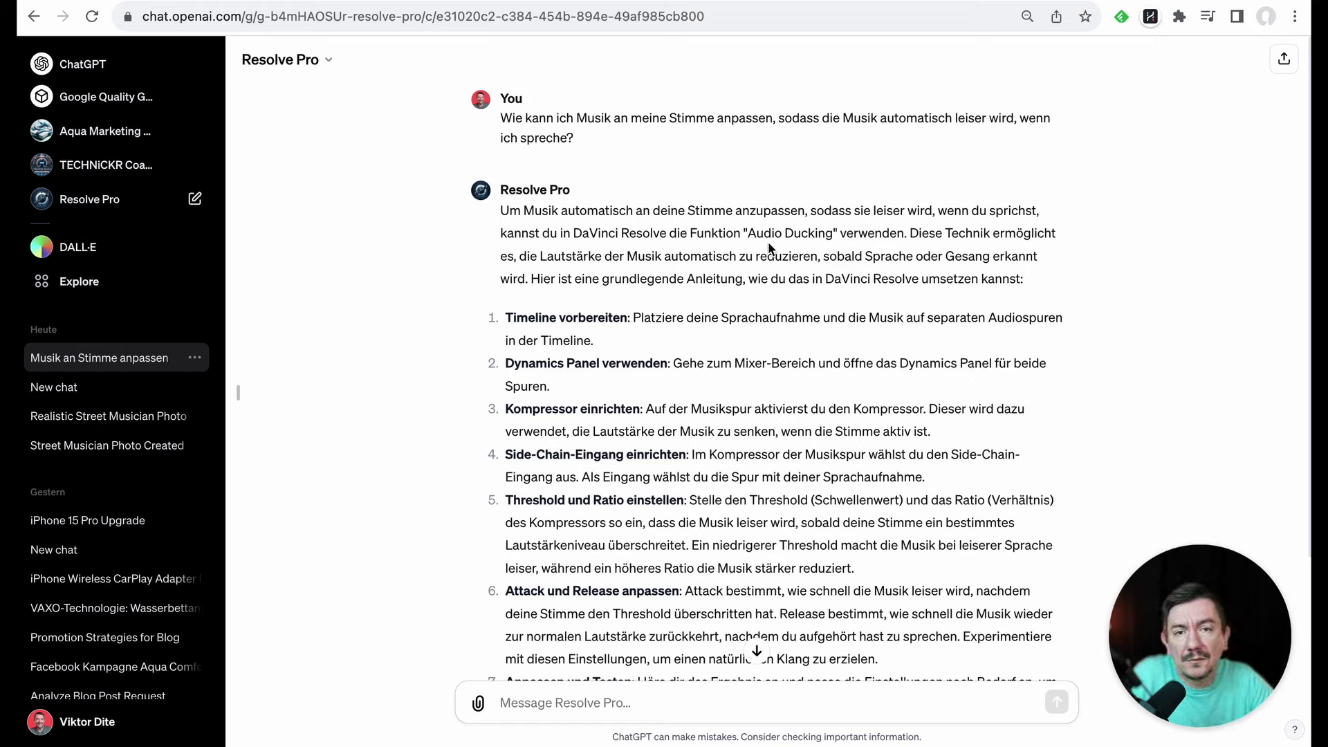
Open the Resolve Pro GPT for editing from its conversation
left_click(329, 60)
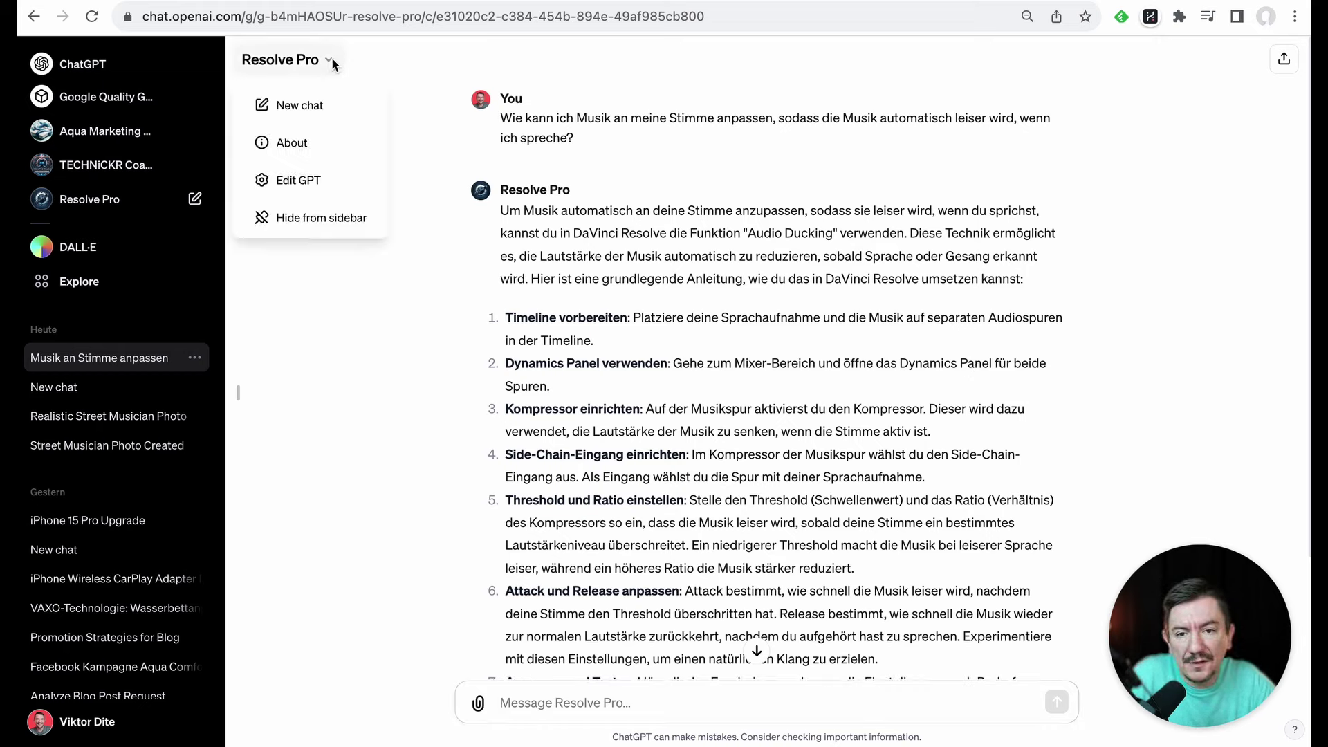
left_click(321, 177)
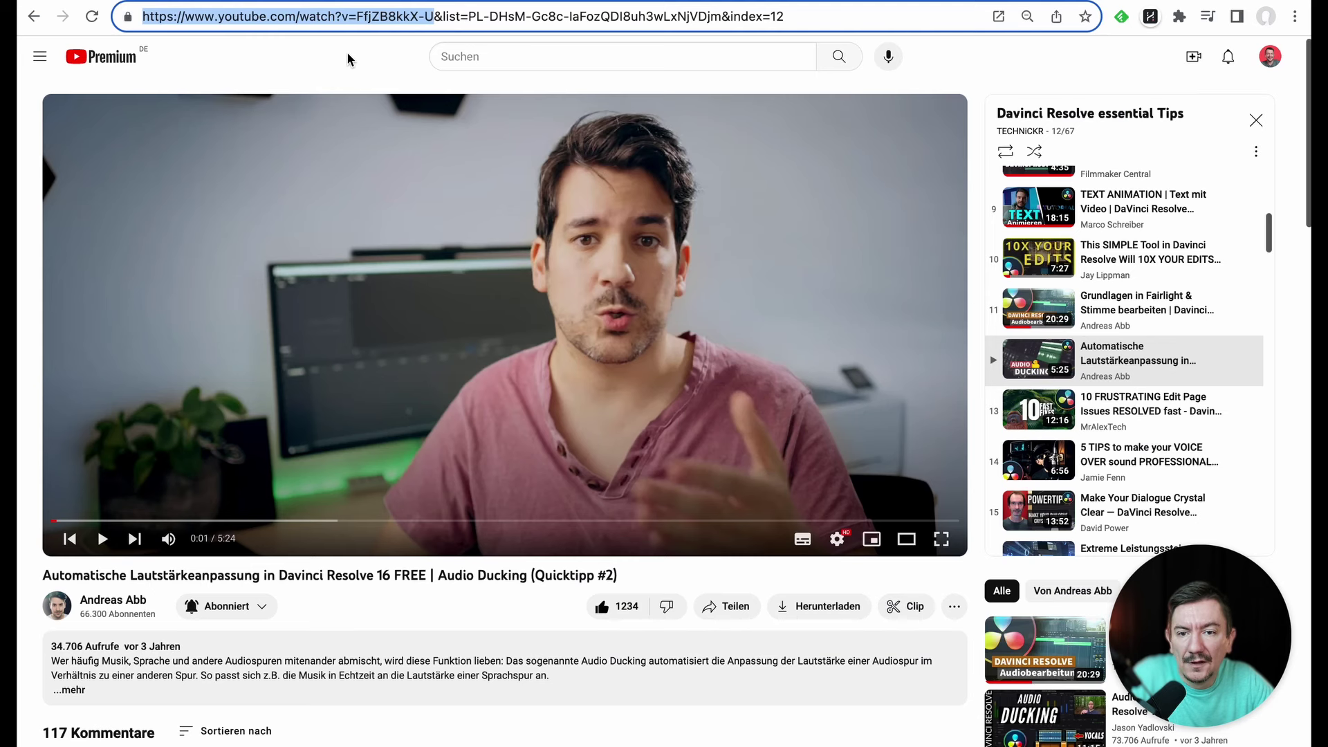
Select the Audio Ducking video's YouTube address up to the end of its video ID, and return to the GPT editor
left_click(418, 17)
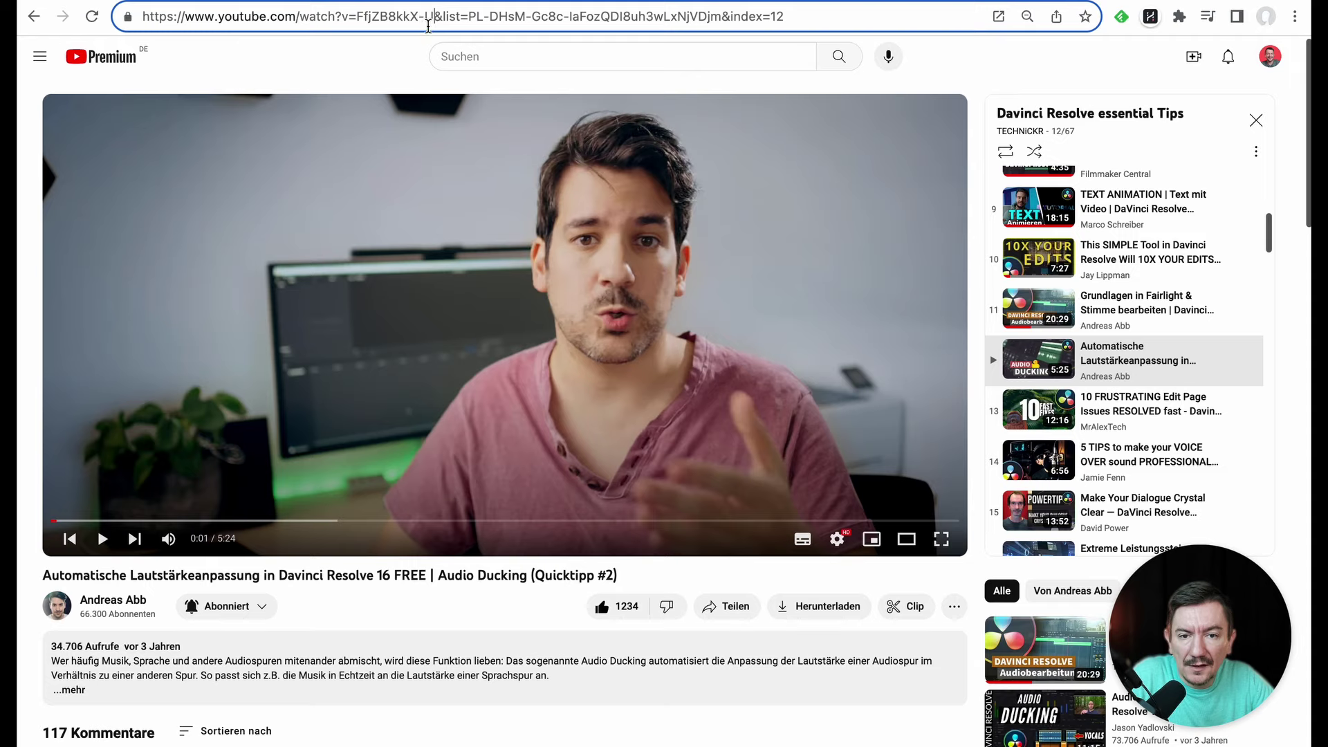
left_click_drag(433, 15, 137, 18)
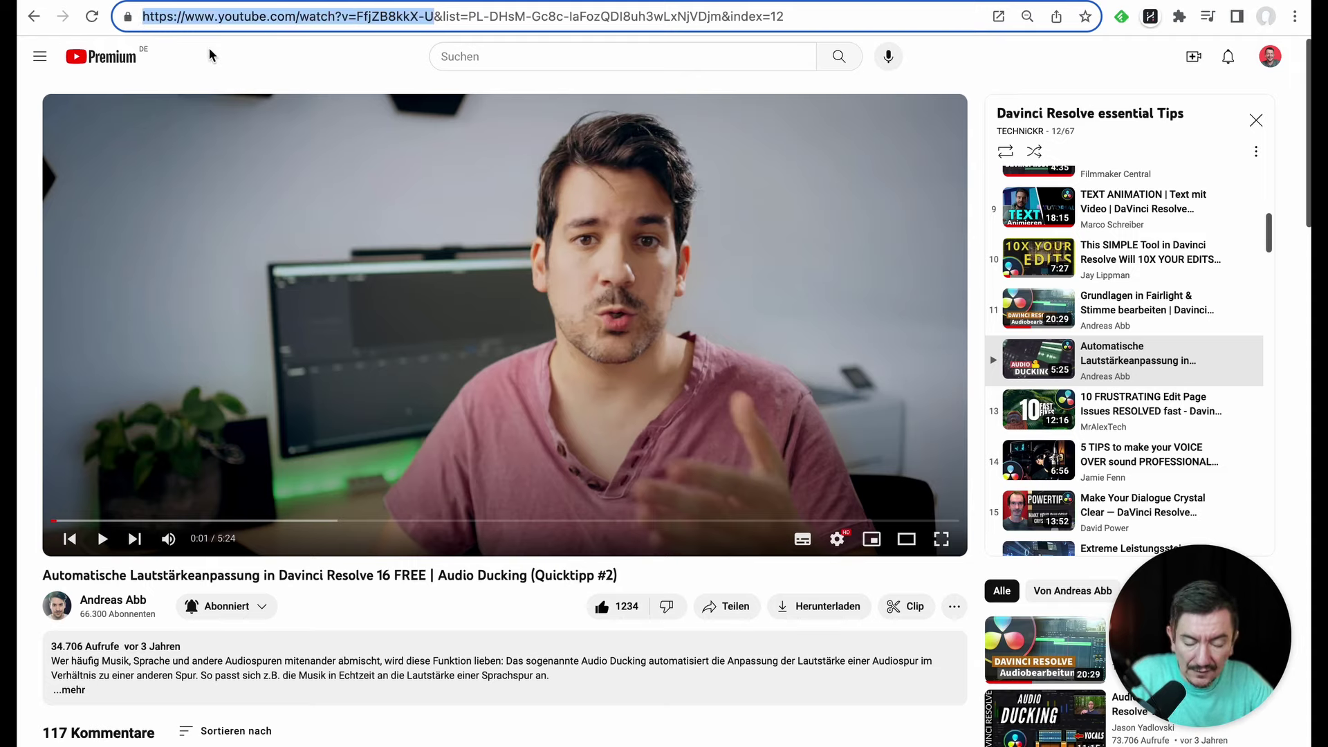
left_click(187, 1)
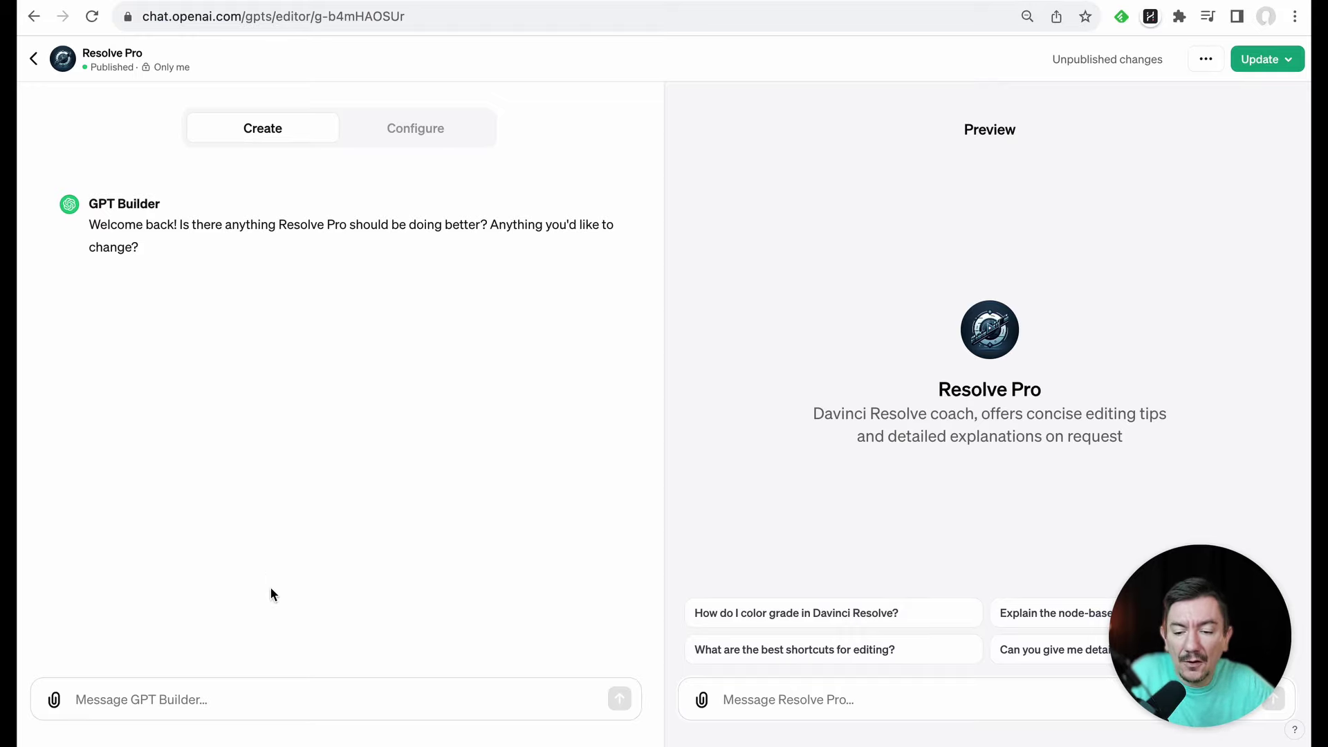
Draft a GPT Builder message: "Hier sind die Videos, aus denen die Informationen stammen. Nutze sie als Referenz für detailierte Nachfragen"
left_click(158, 701)
type("Hier sind die V")
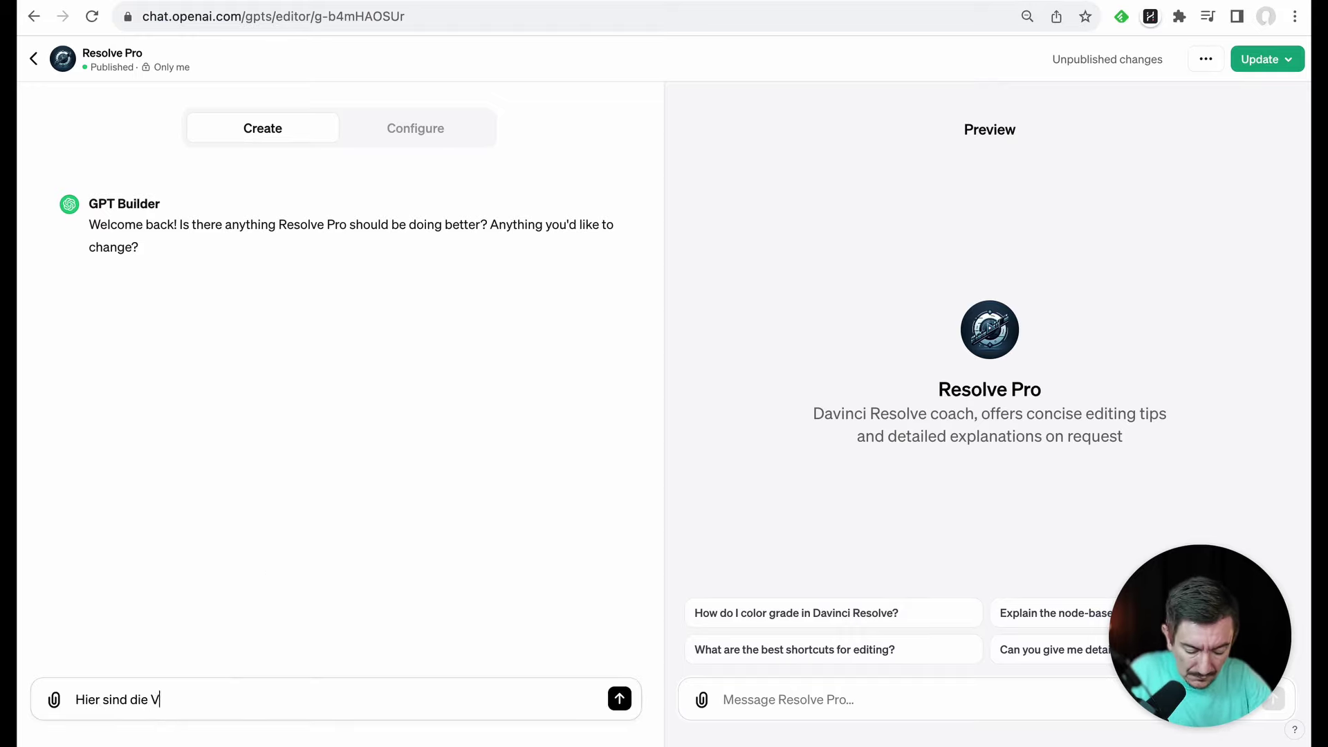
type("ideos, aus denen die Informationen stammen. Nutze sie als Refer")
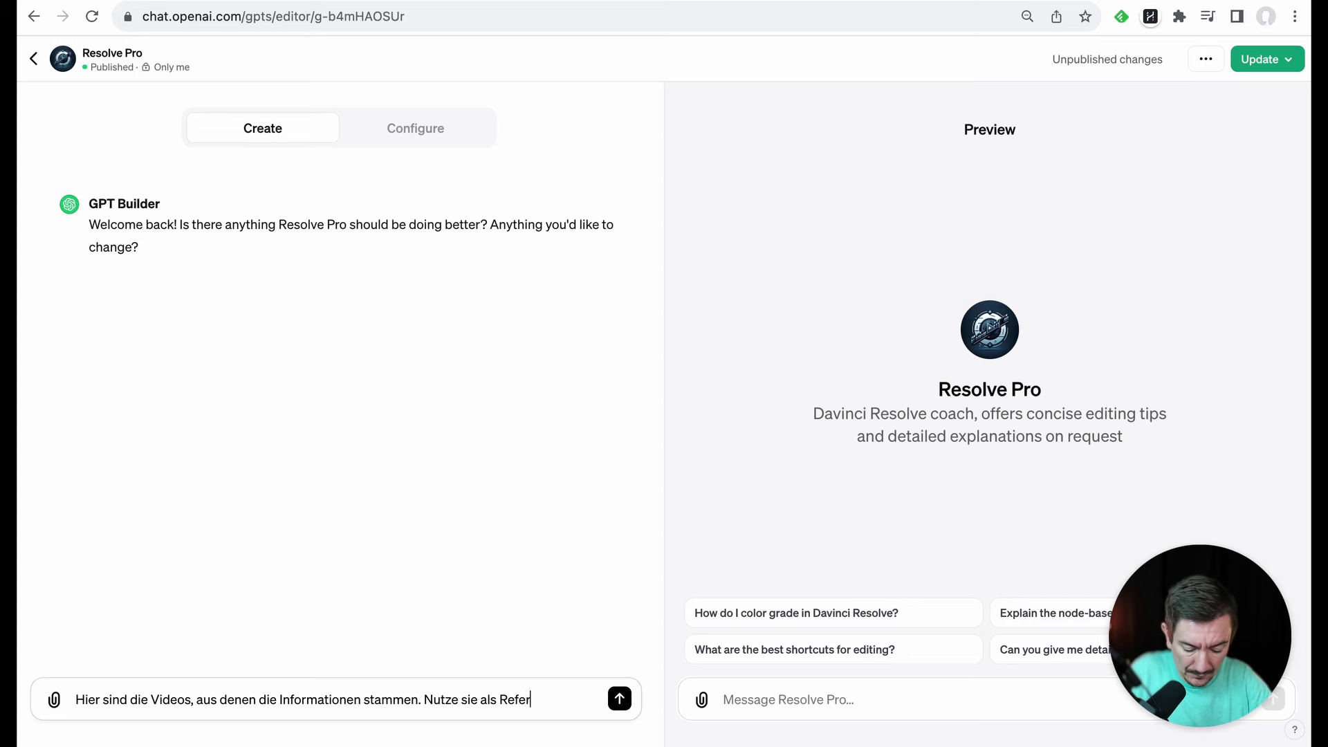
type("enz für detaillierte Nachfragen")
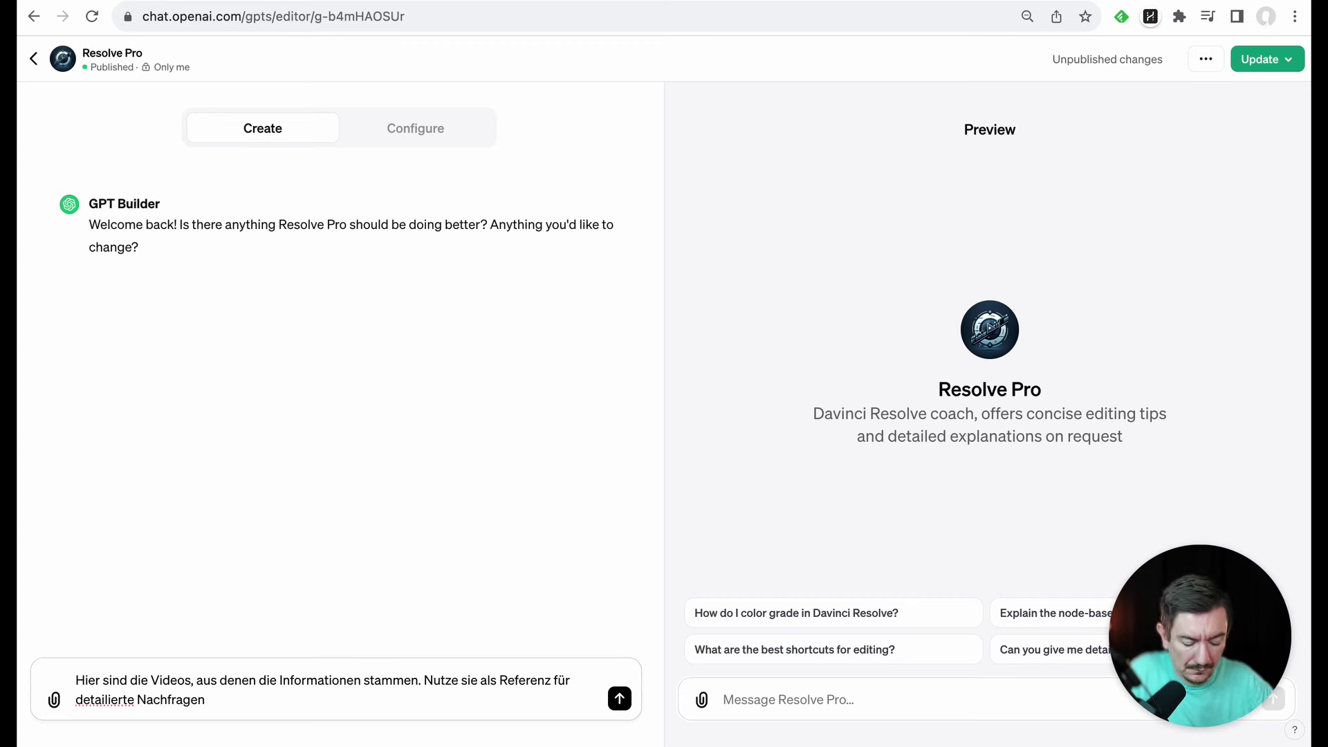
Copy the YouTube address of the "Davinci Resolve essential Tips" playlist and append it to the GPT Builder message after a colon
key("super+grave")
left_click(386, 13)
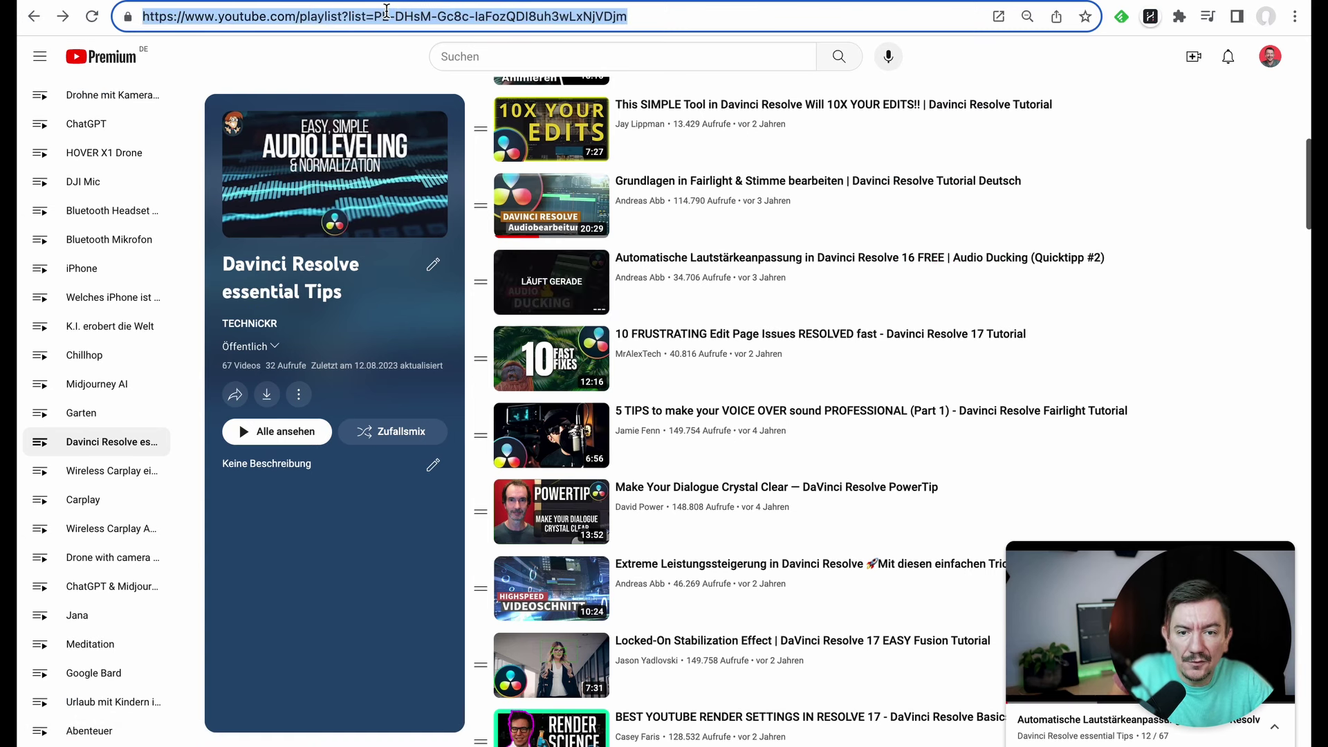
key("super+c")
key("super+grave")
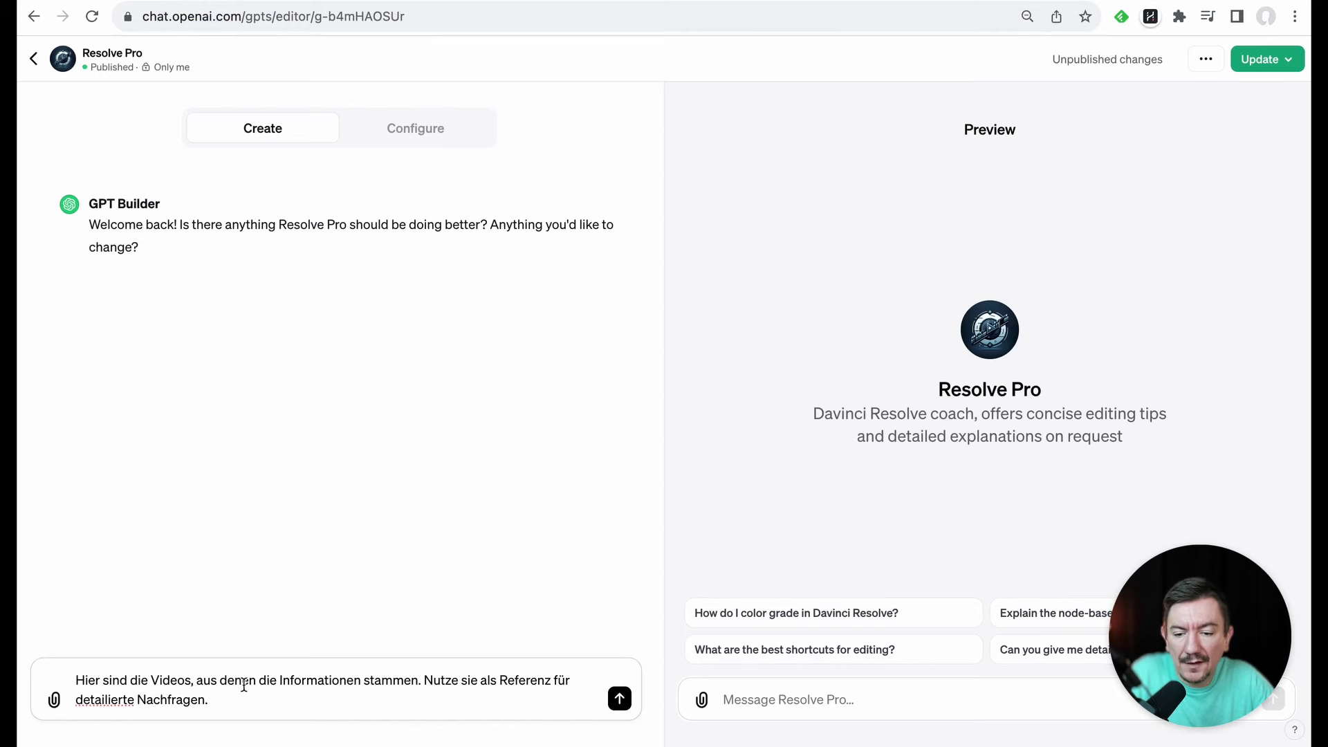
key("BackSpace")
type(":")
key("super+v")
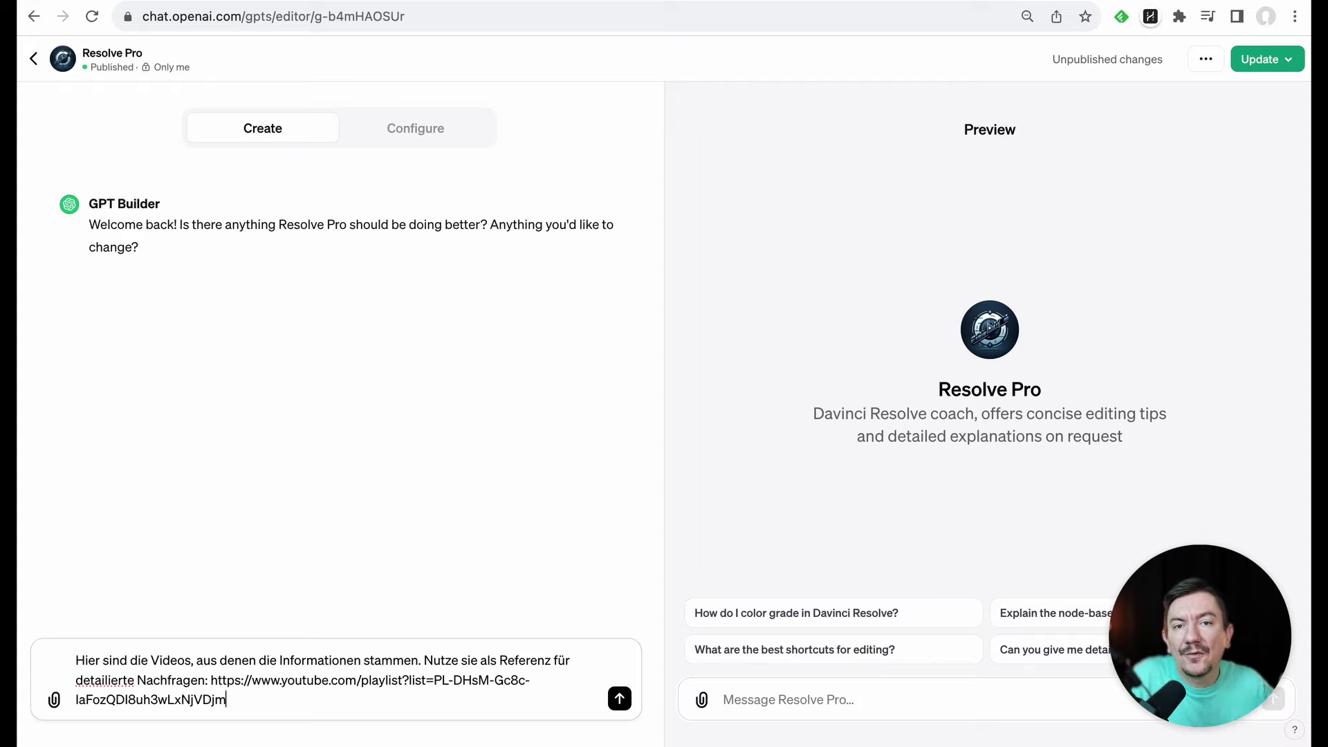
Check the GPT's configuration, and send GPT Builder the playlist link as "Referenz, wenn ich mal eine Videoanleitung für eine bestimmte Frage benötige"
left_click(419, 132)
scroll(263, 643, "down", 8)
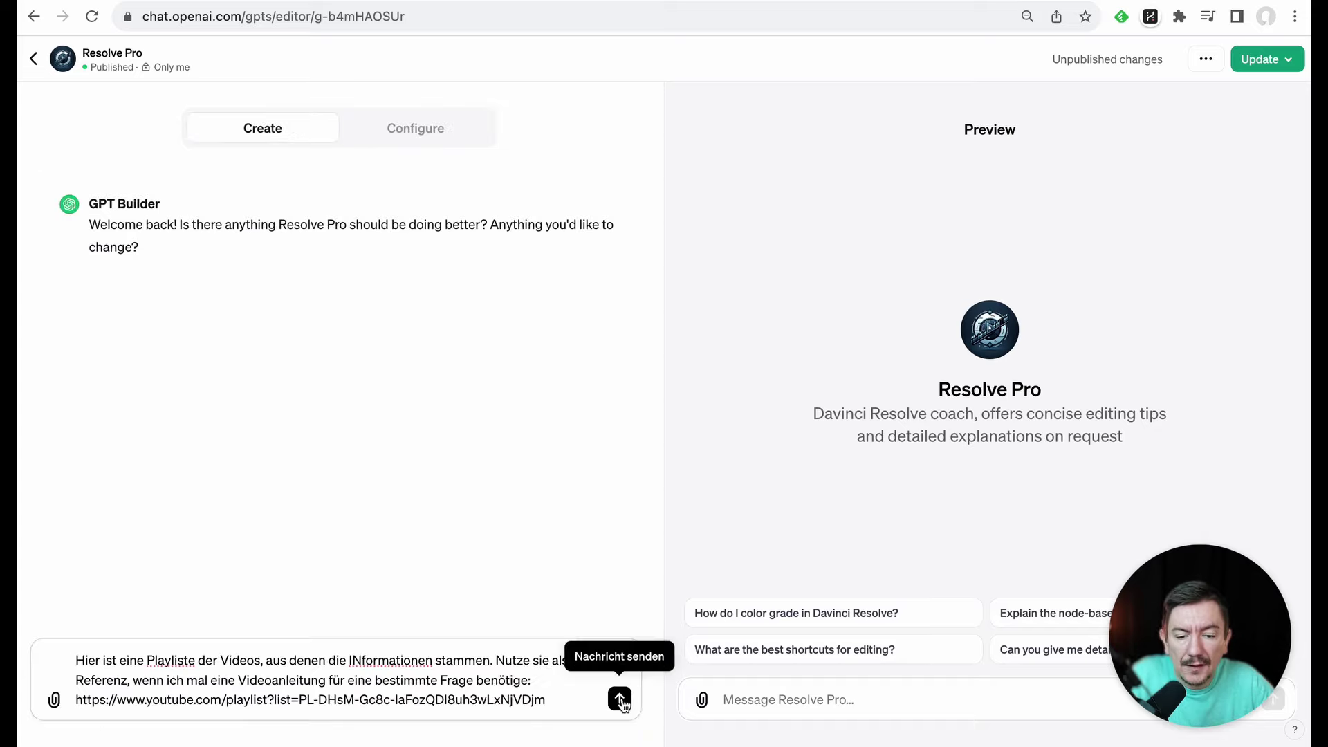
left_click(617, 699)
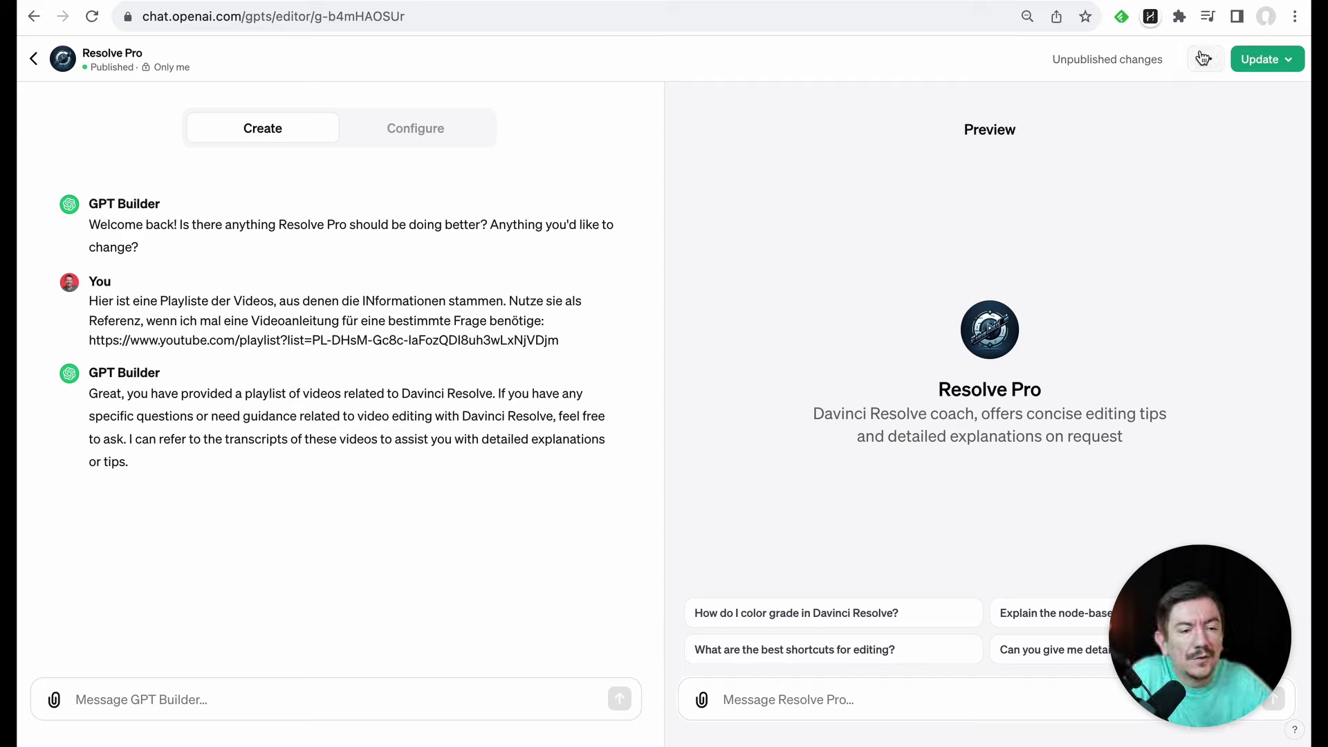
Publish the update of Resolve Pro to "Only me"
left_click(1260, 59)
left_click(1208, 207)
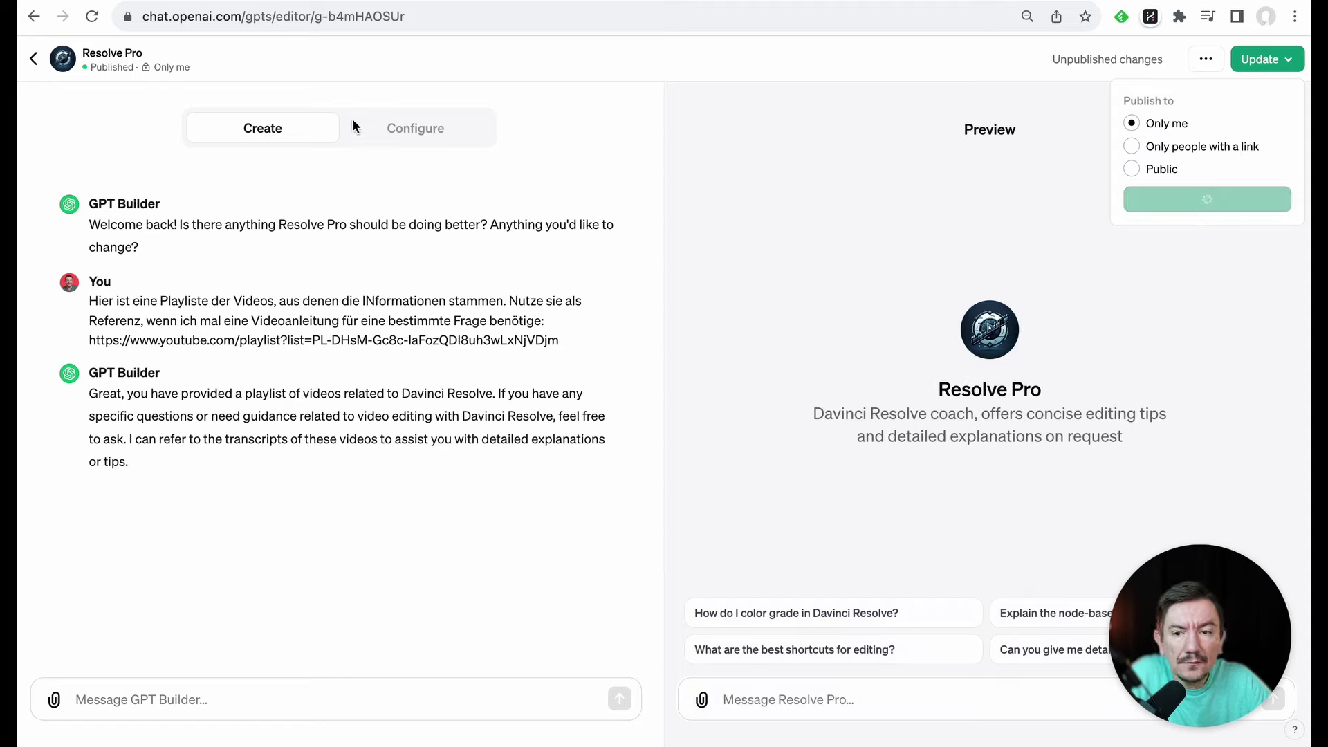
key("Escape")
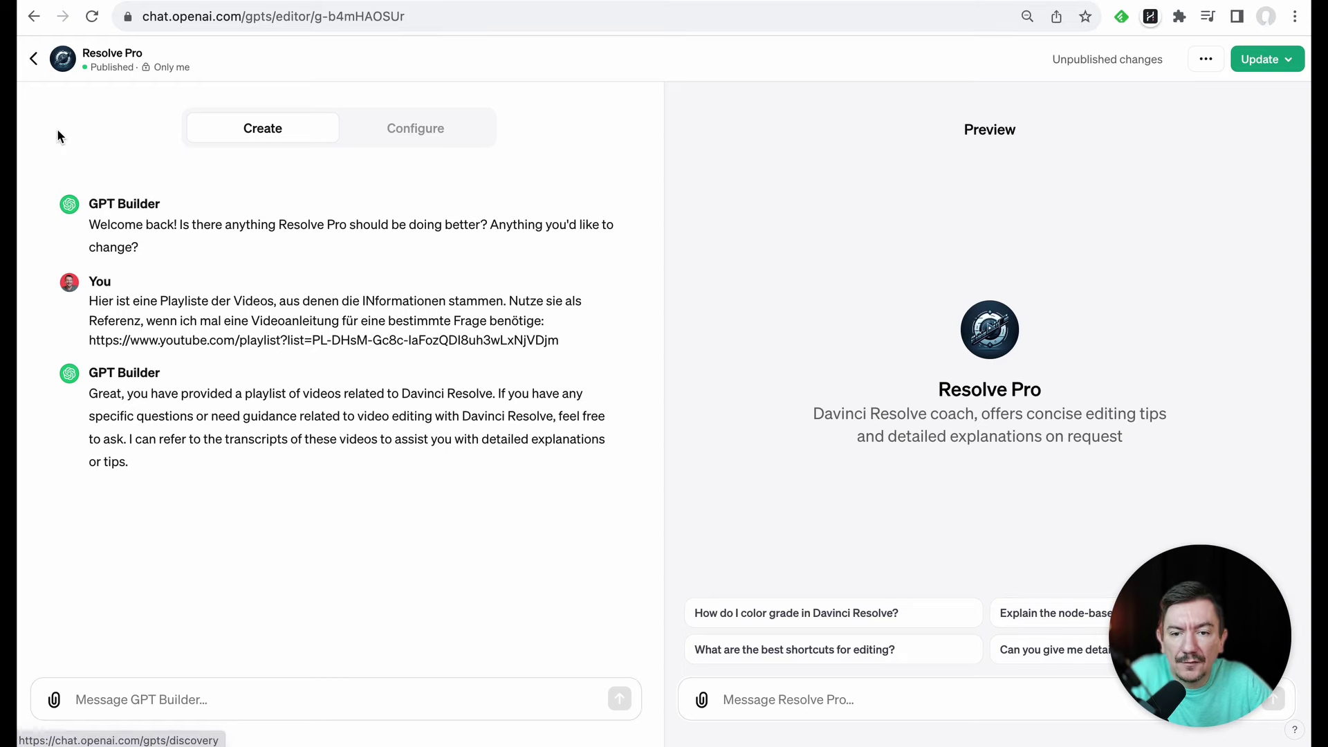
Leave the editor, revisiting the "Musik an Stimme anpassen" conversation, and open a new chat with Resolve Pro
left_click(32, 63)
scroll(626, 404, "up", 3)
scroll(629, 401, "down", 3)
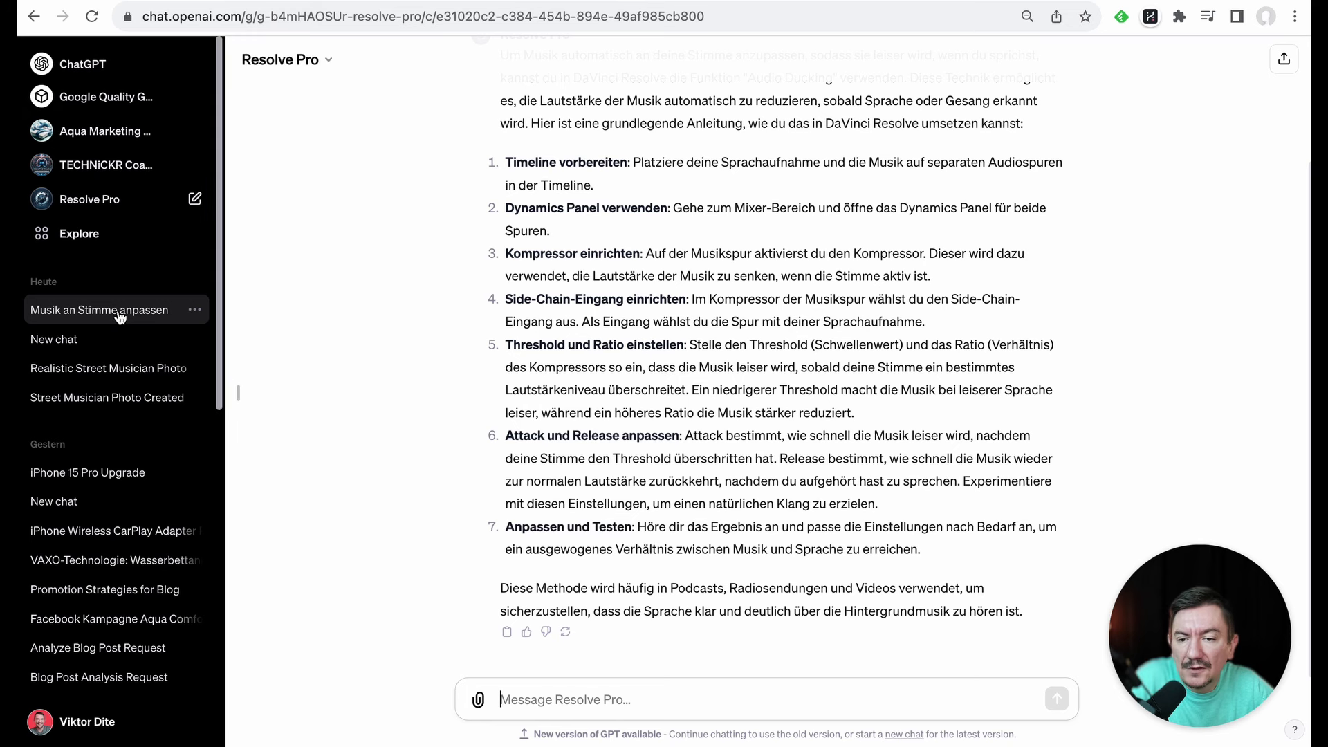
scroll(694, 335, "up", 3)
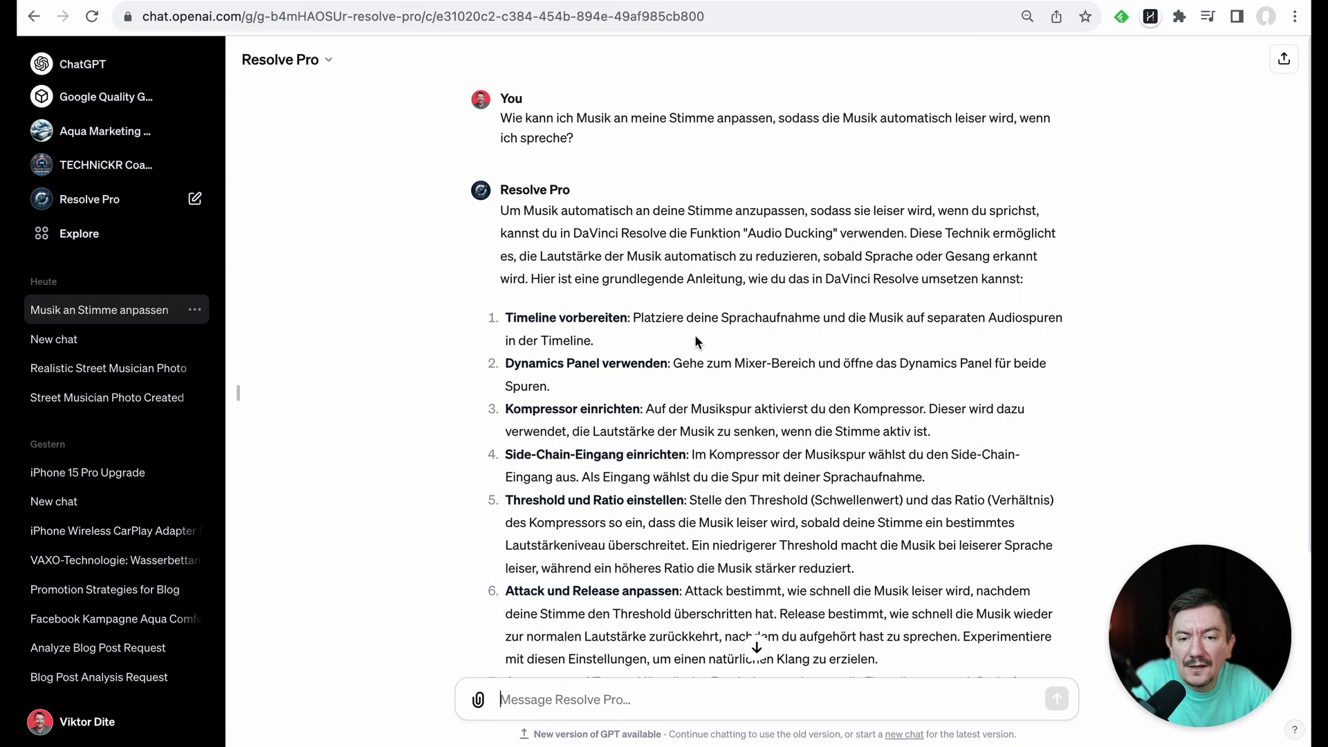
scroll(695, 334, "down", 3)
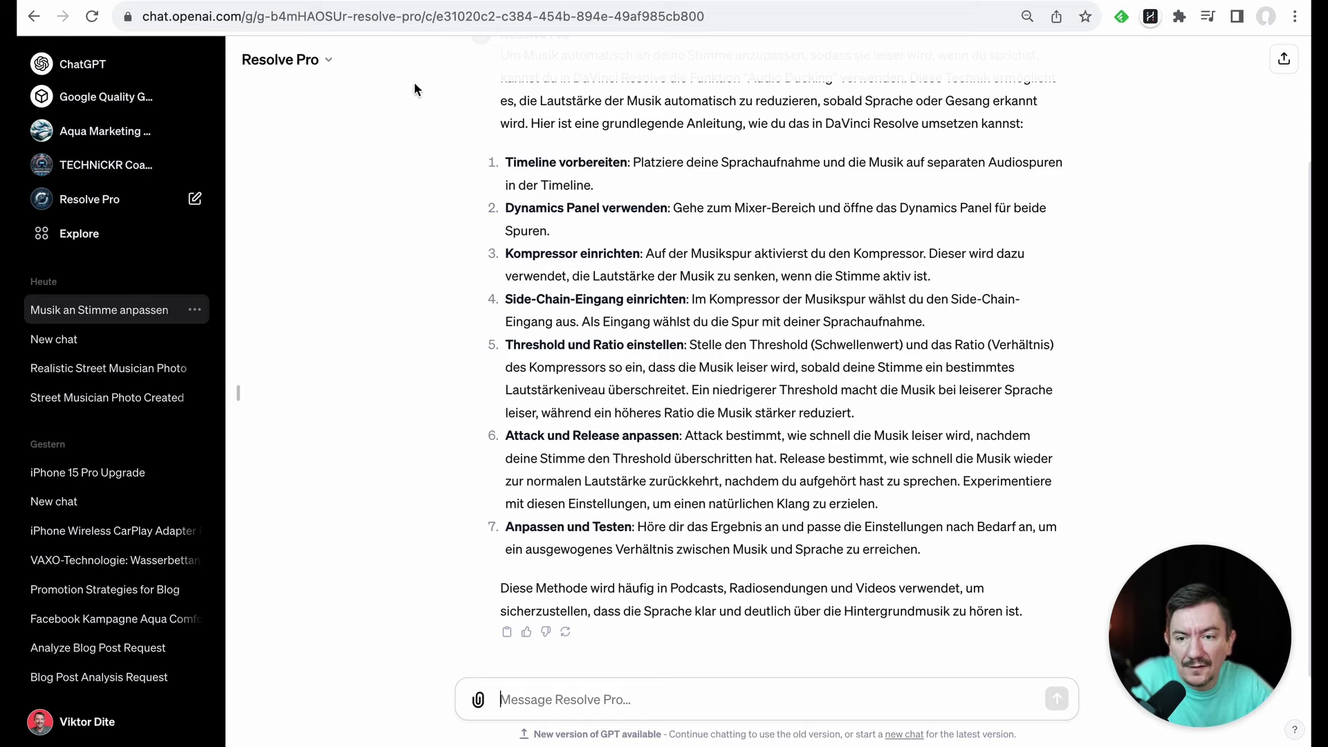
left_click(86, 210)
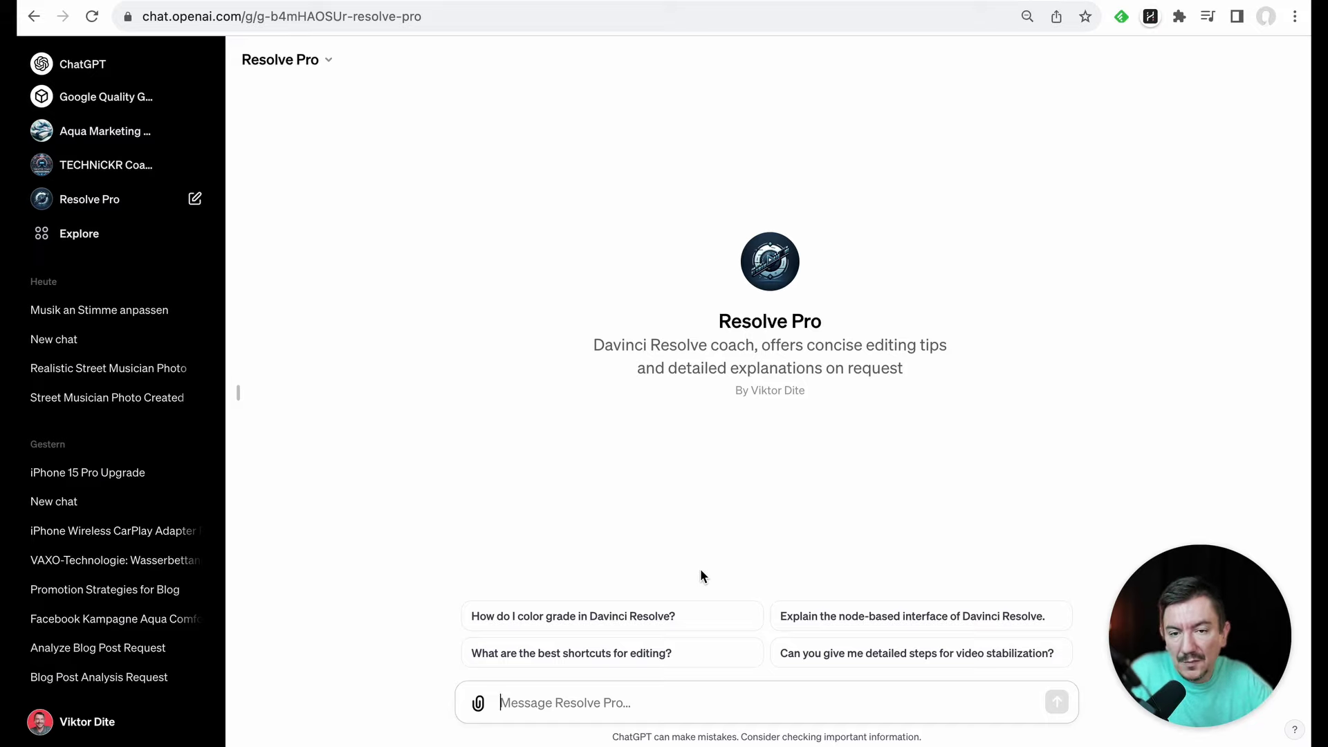
Ask Resolve Pro "In welchem Video wird das Audio Ducking in Davinci gut erklärt?" and follow up with "Gib mir bitte den kompletten Link"
type("In welchem Video ")
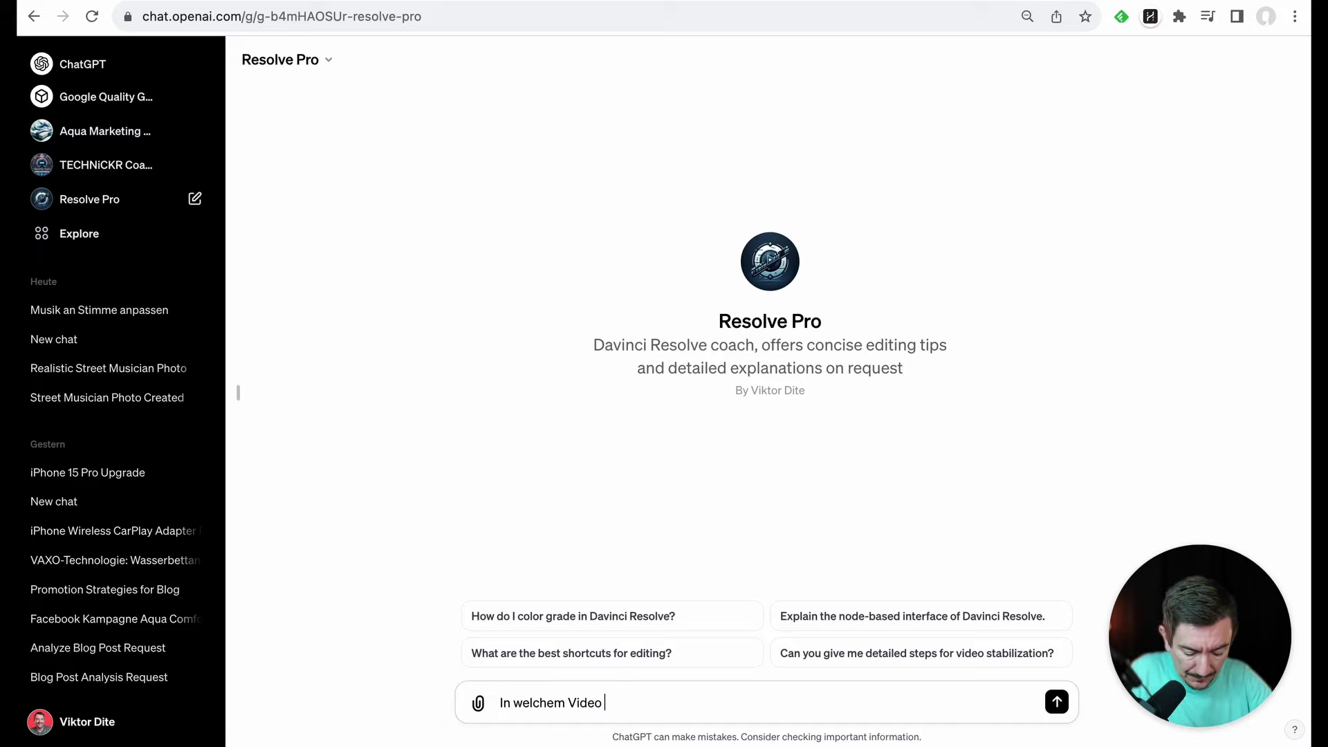
type("wird das Audio Ducking in Davinci gut erklärt?")
key("Return")
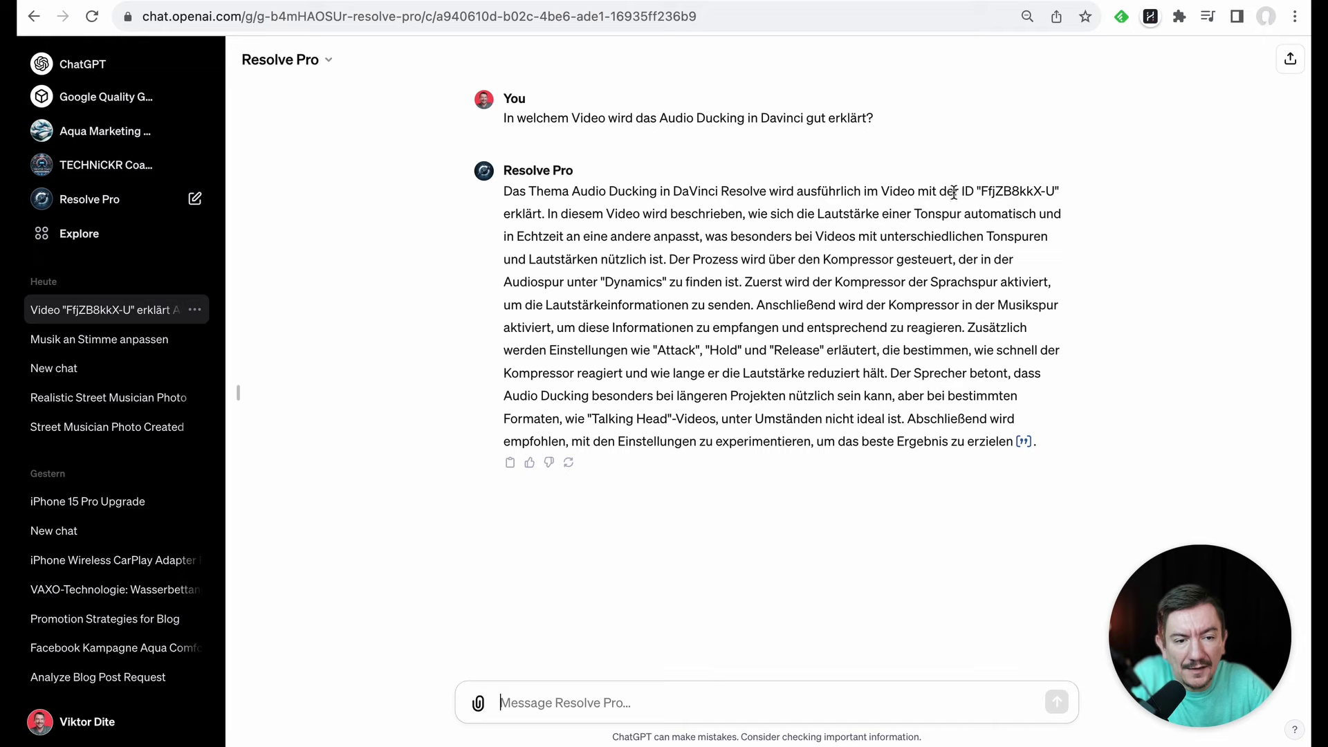
left_click_drag(985, 190, 1072, 190)
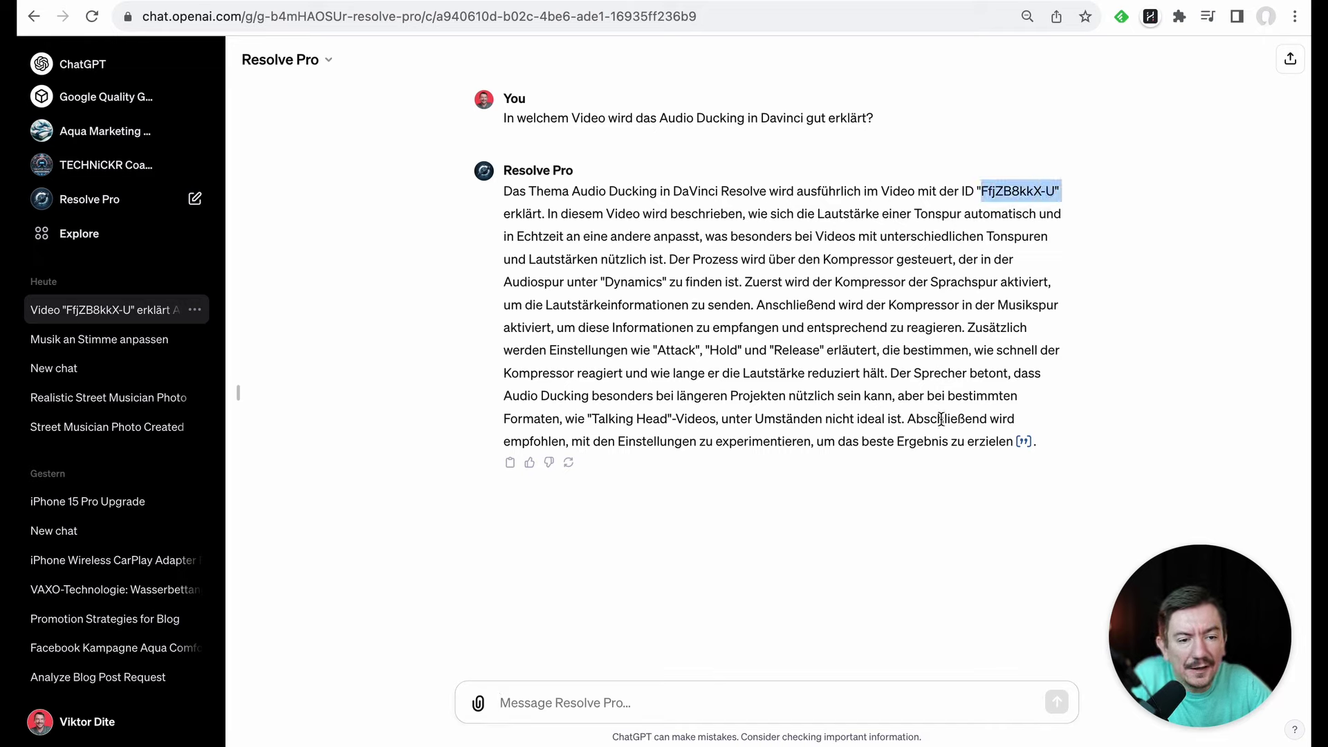
left_click(639, 702)
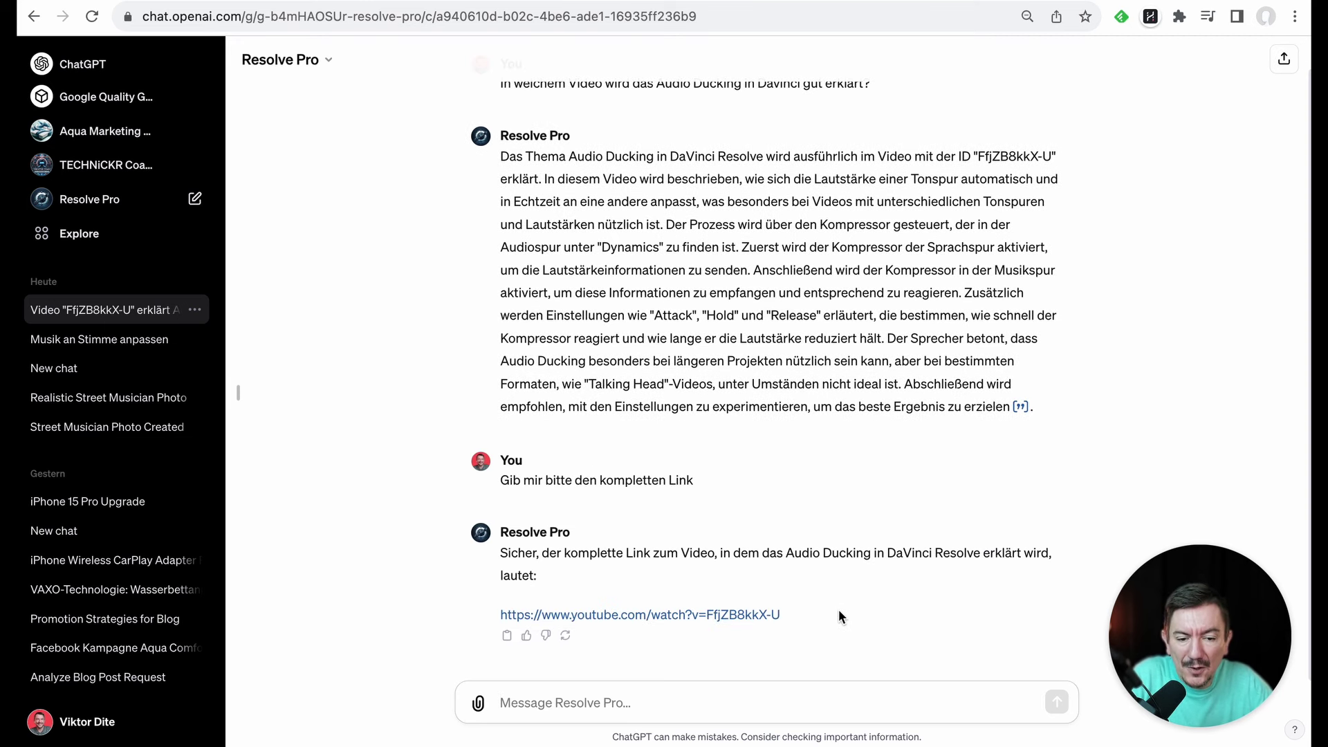
Check the YouTube video link supplied by Resolve Pro, pausing the video's playback, and return to the chat
left_click(739, 615)
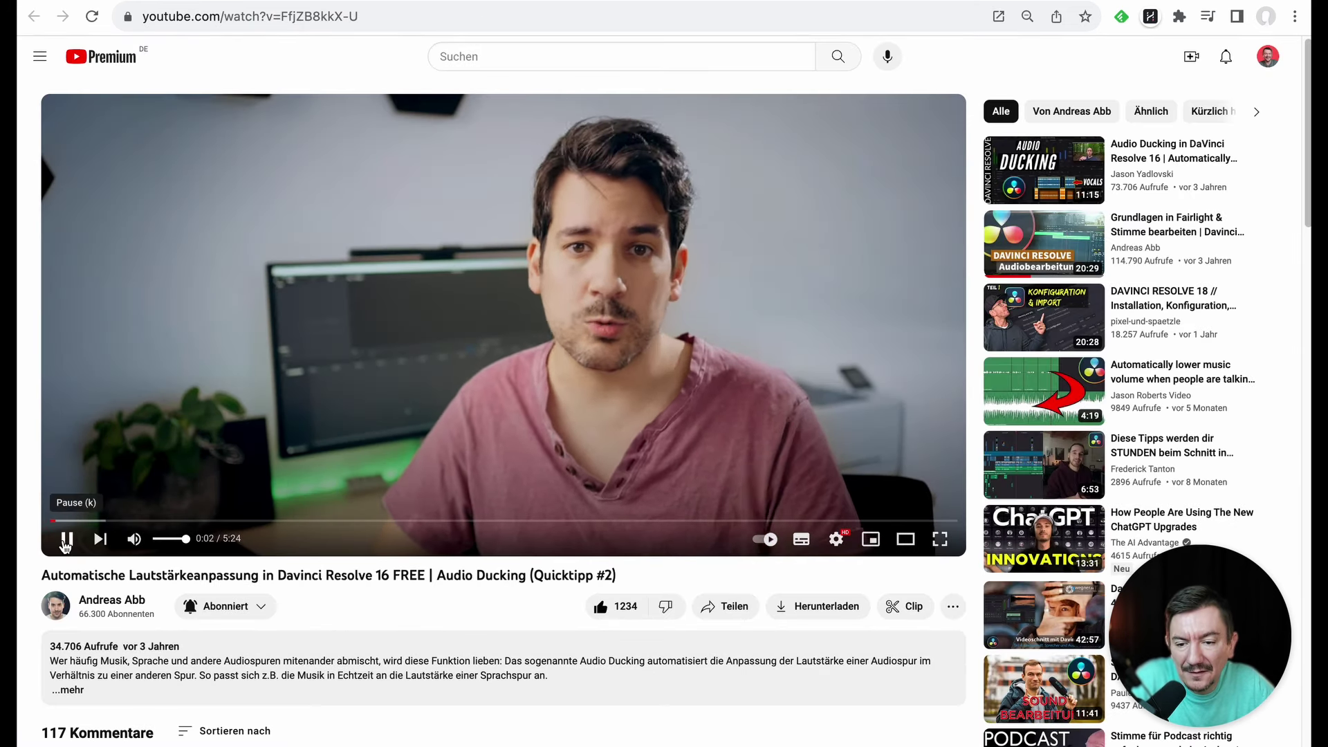
left_click(67, 538)
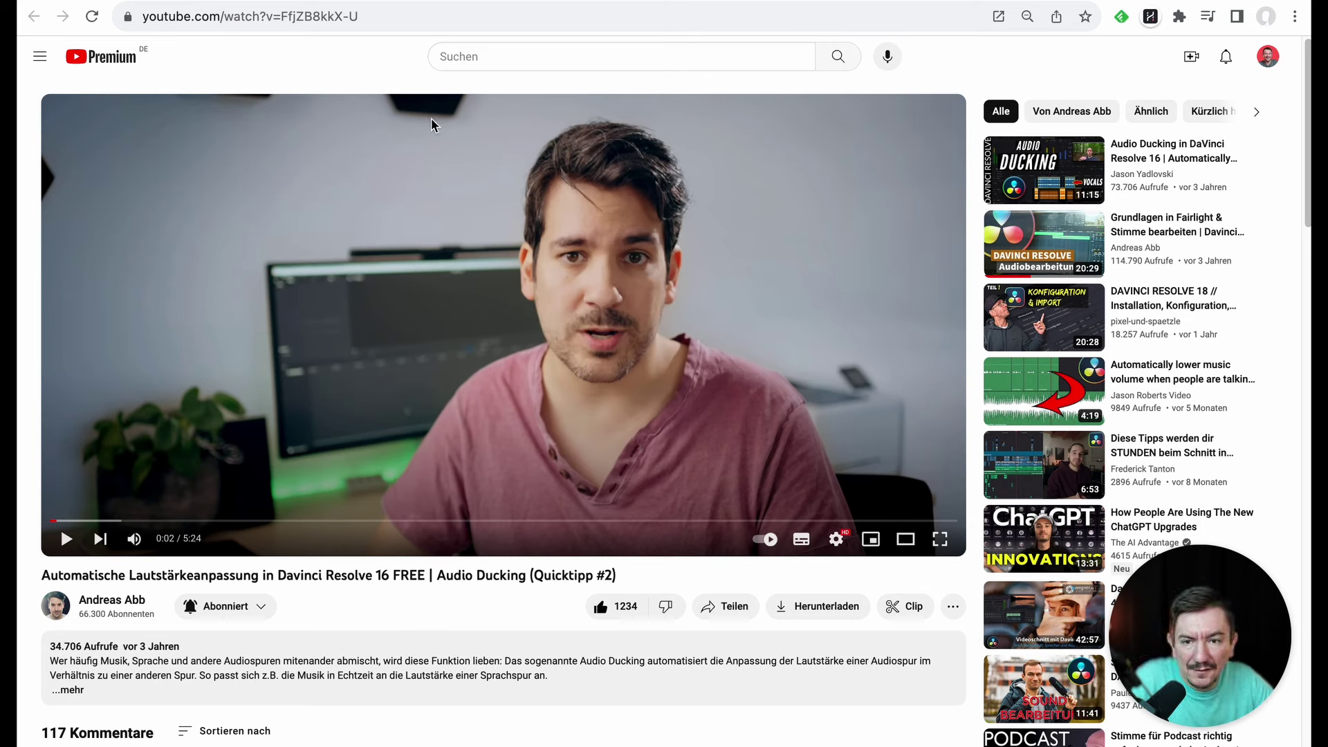
left_click(210, 1)
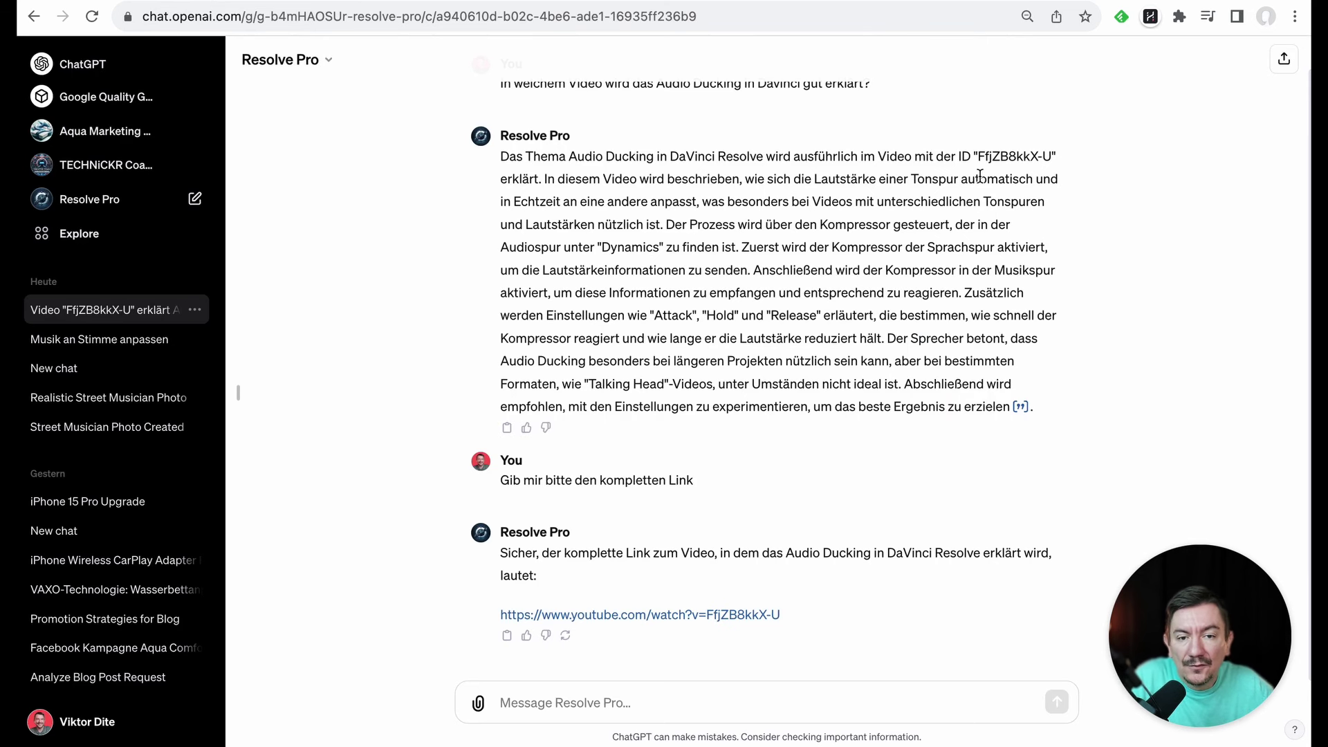